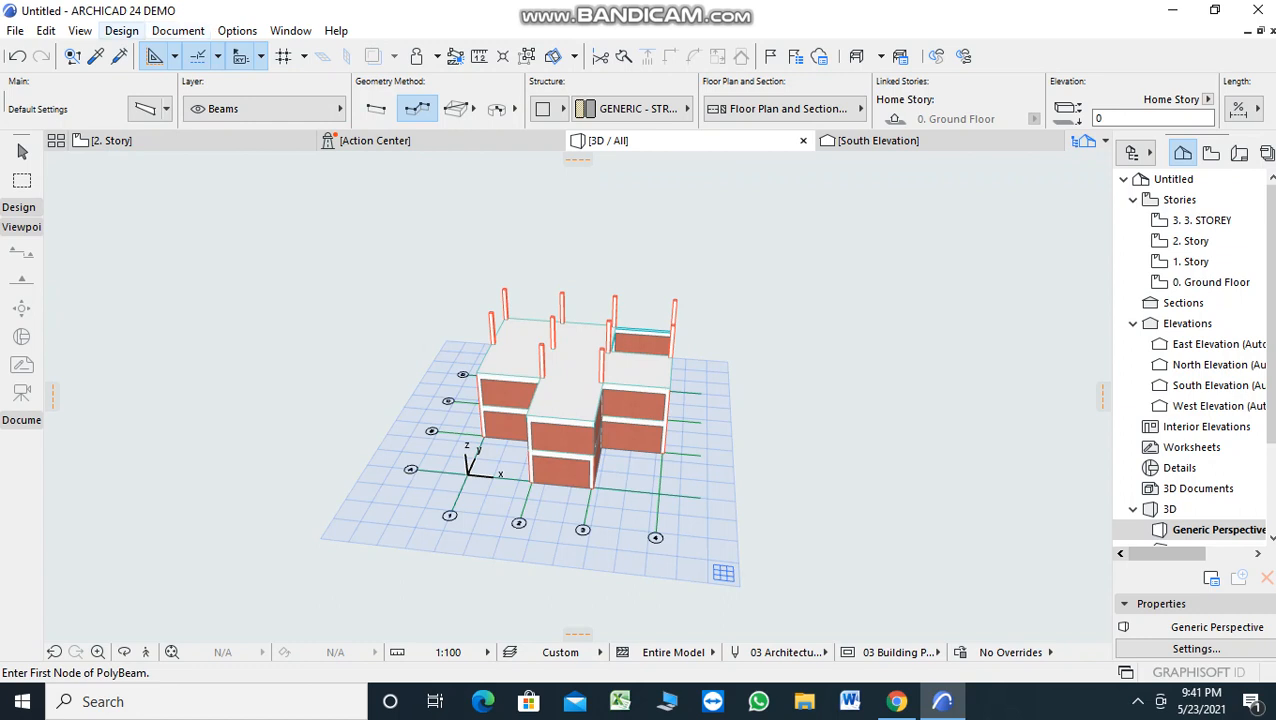
Step: Choose Column as the element placed at grid line intersections in the grid system settings and open the column settings
click(121, 30)
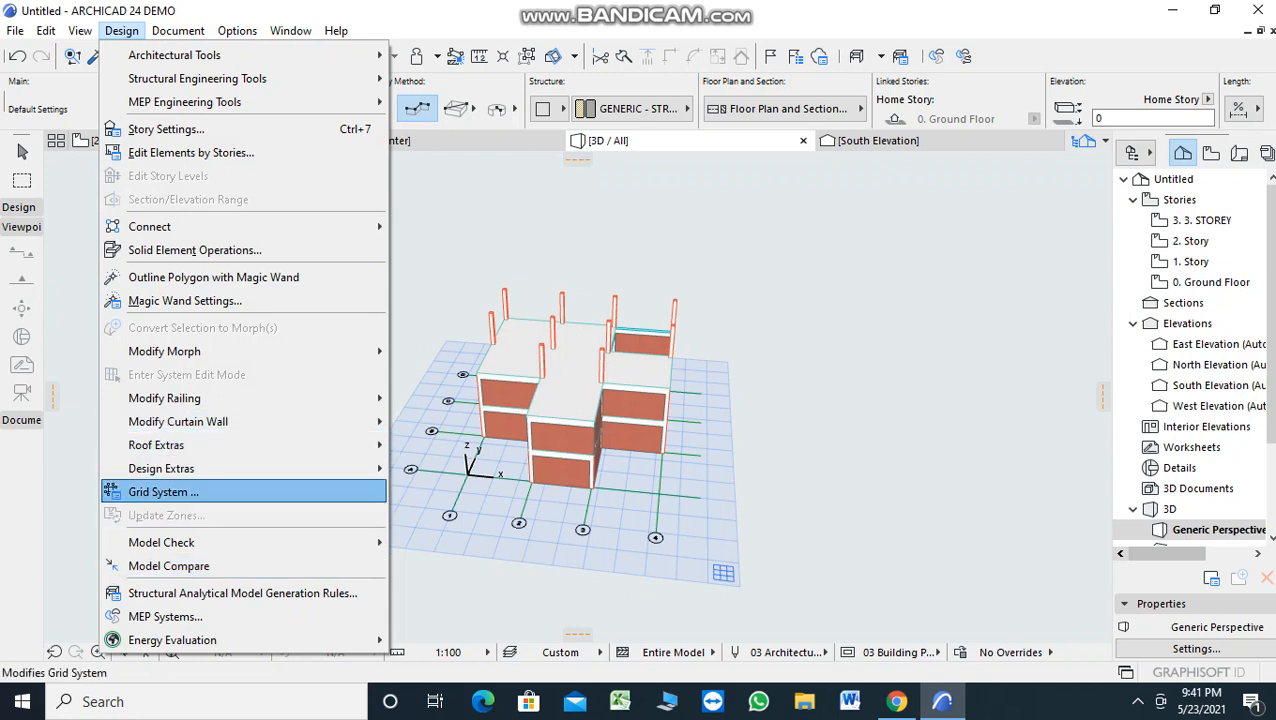
click(204, 490)
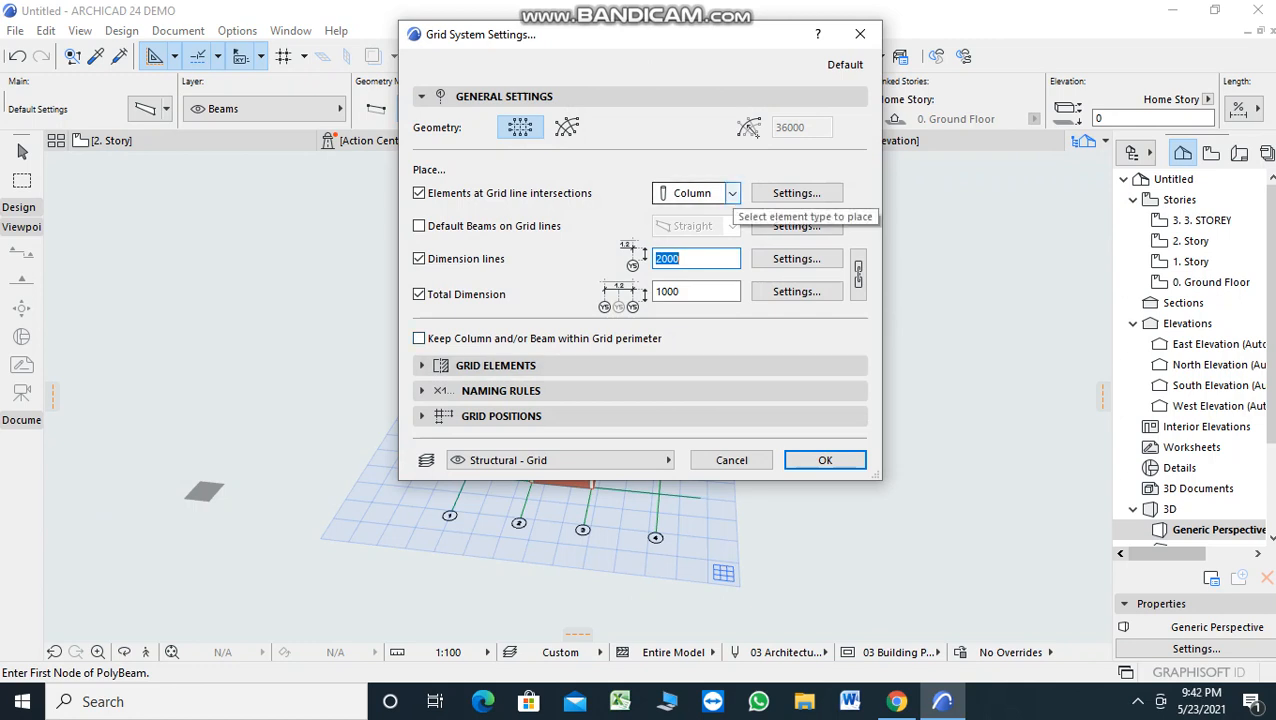
click(732, 193)
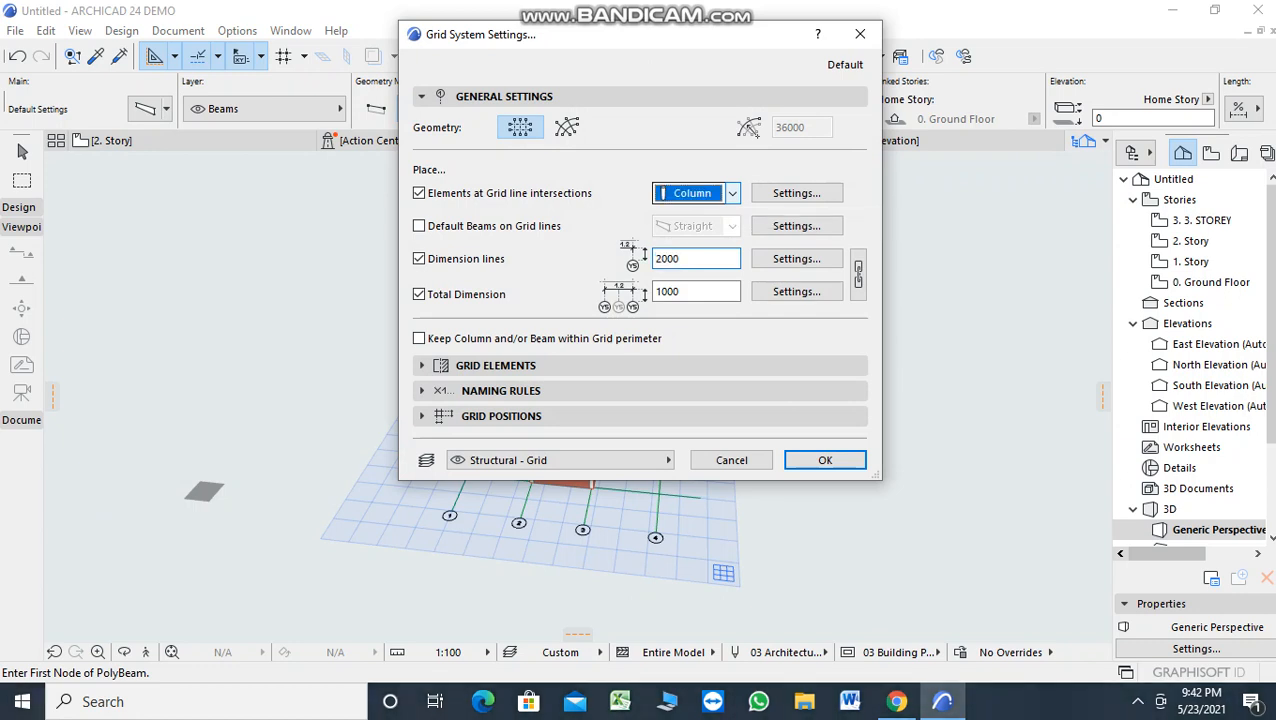
click(690, 211)
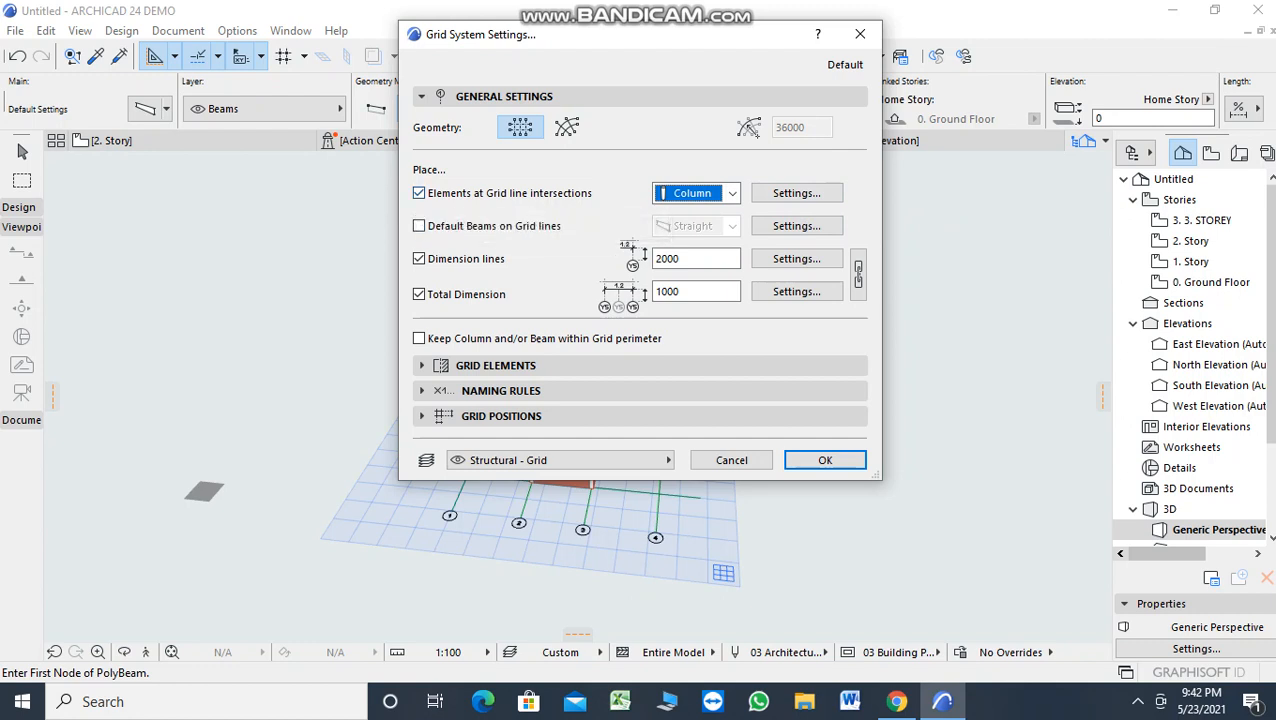
click(797, 193)
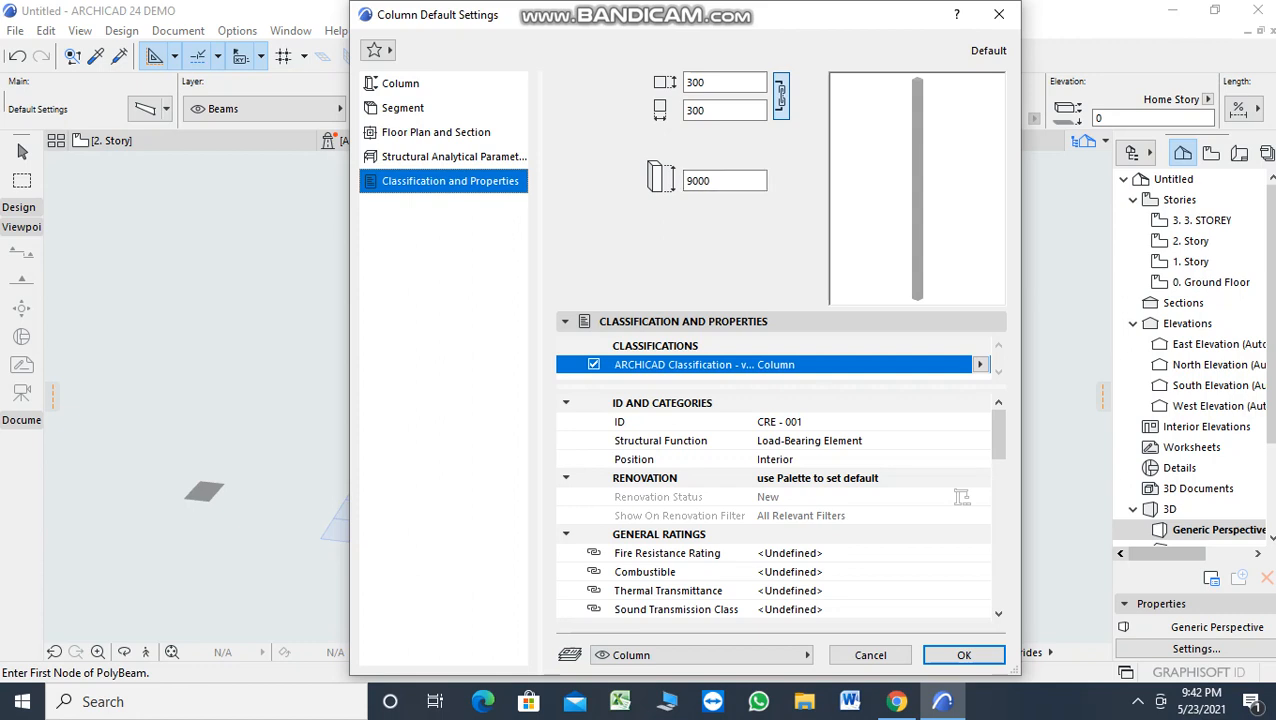
Step: Set the building material of the column segment to Reinforced Concrete - Structural
click(998, 435)
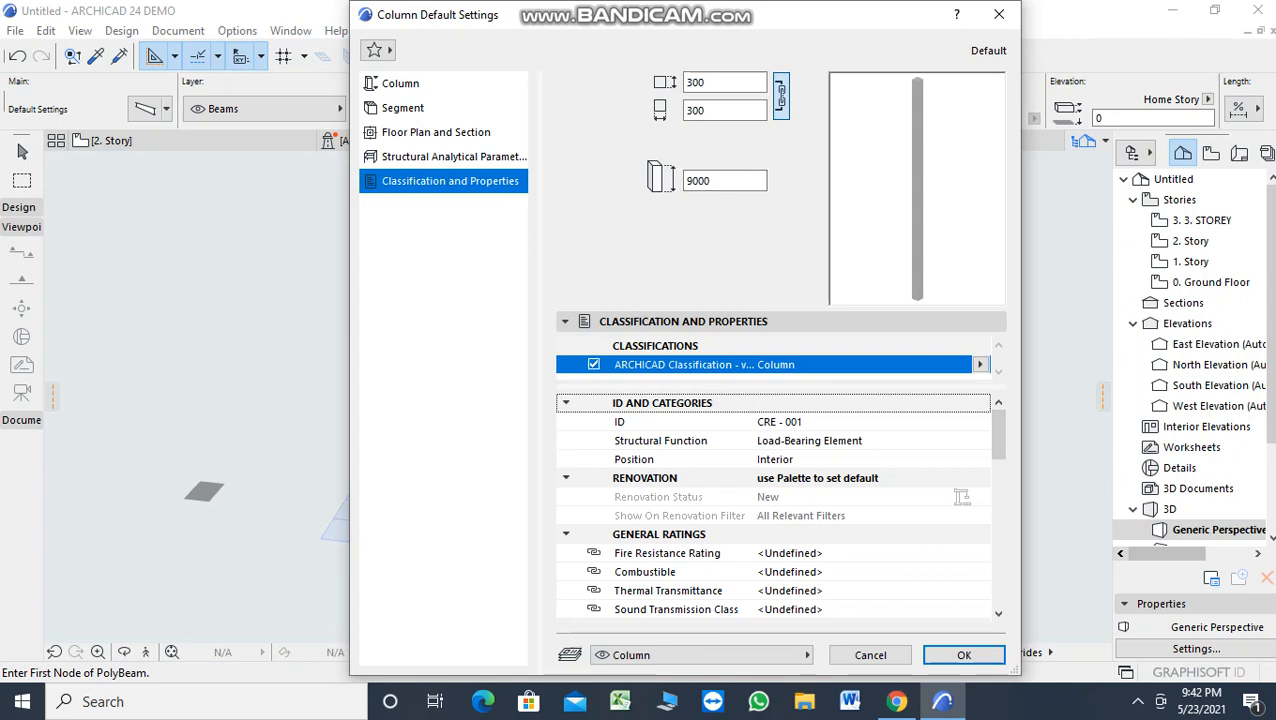
click(401, 84)
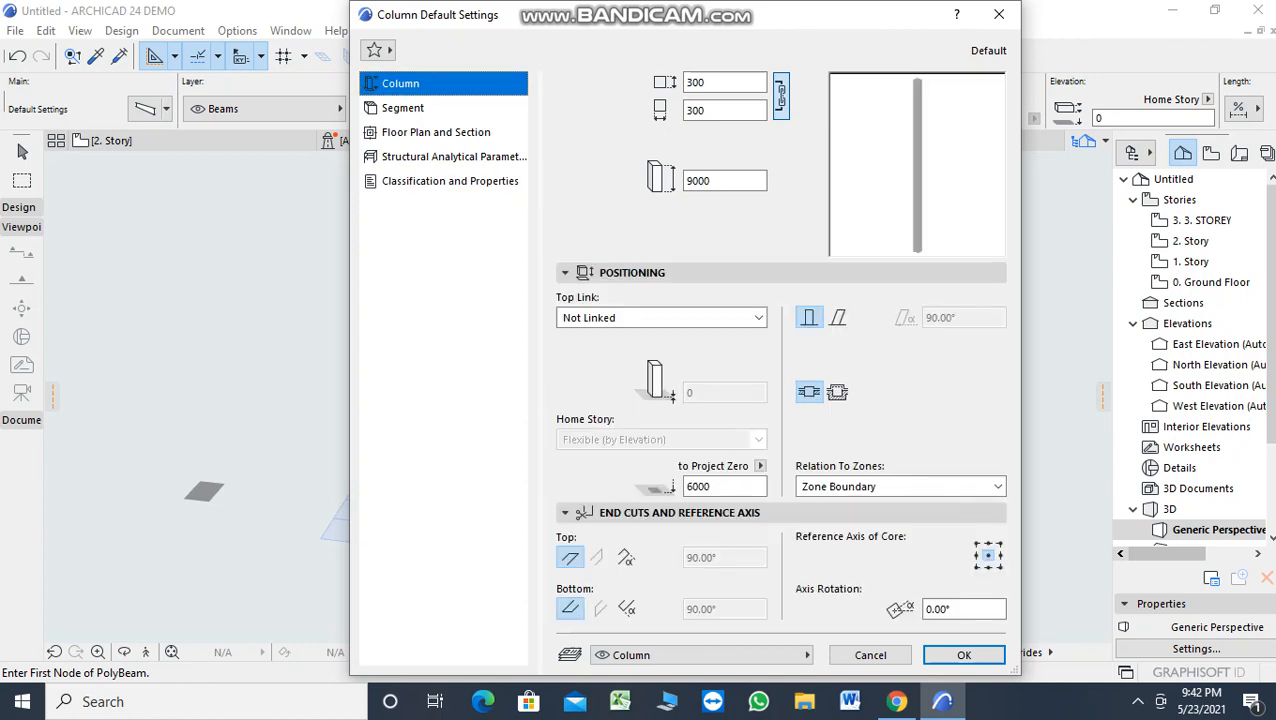
click(403, 108)
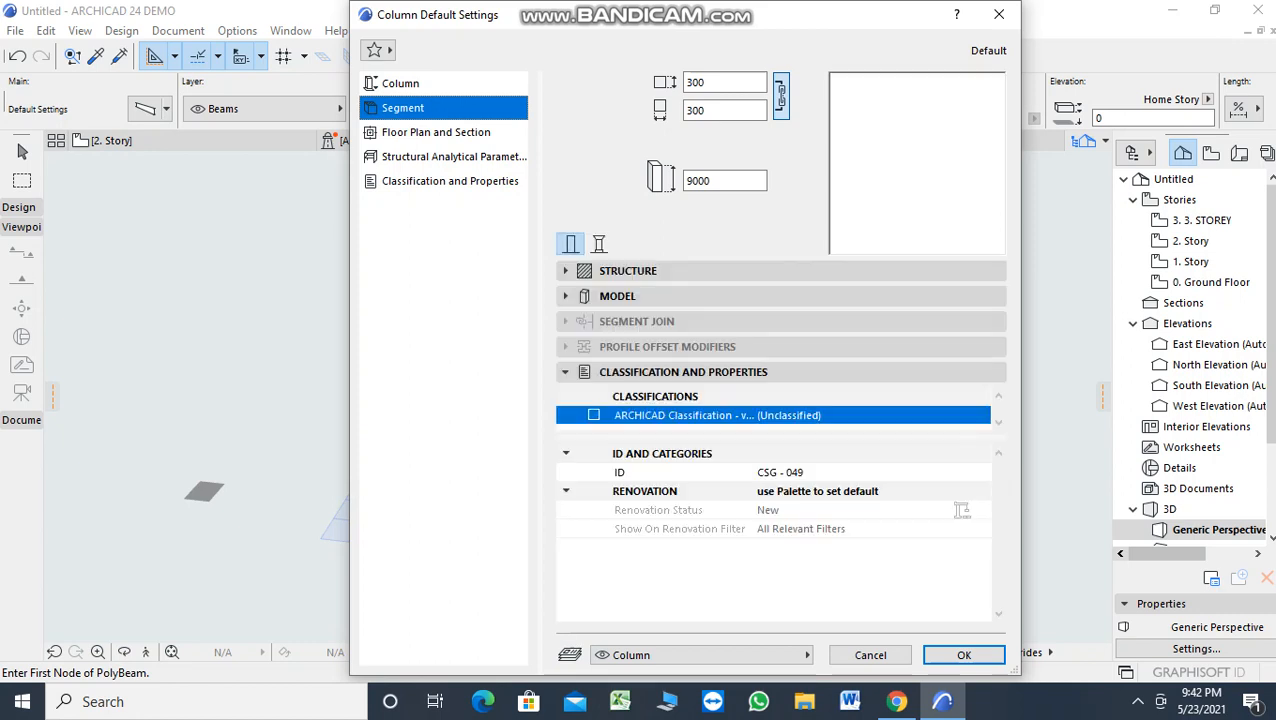
click(628, 271)
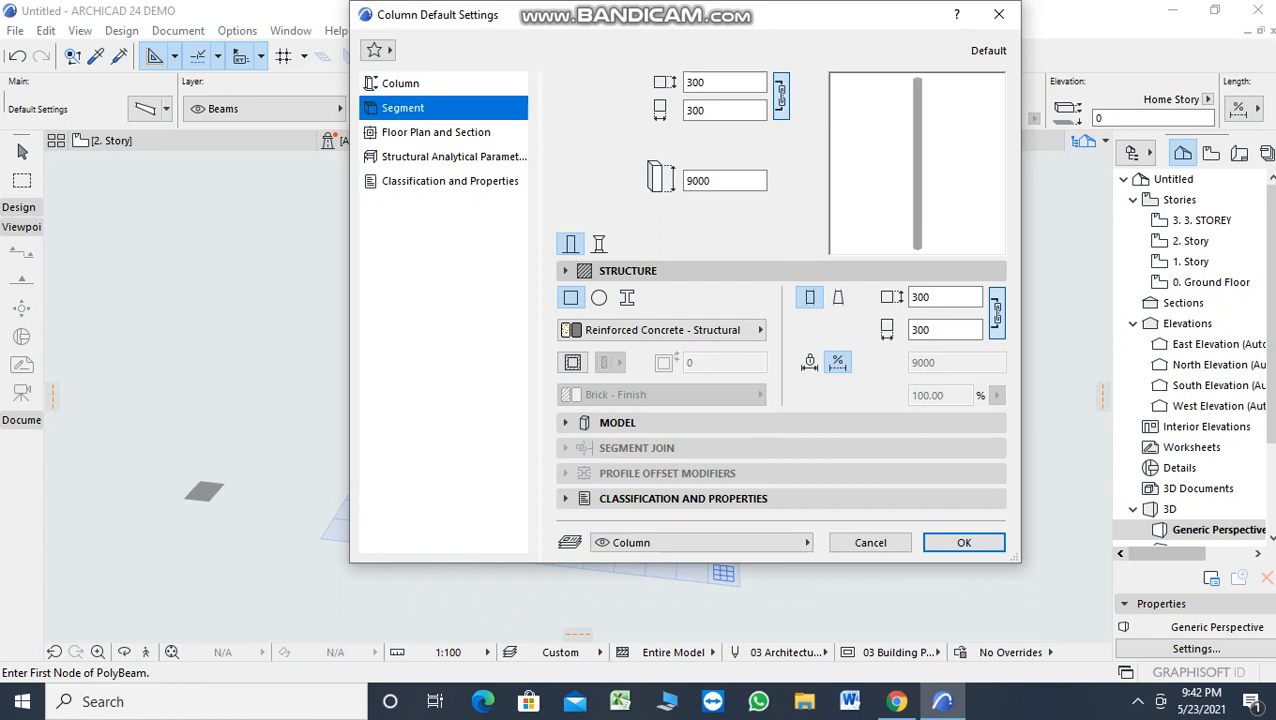
click(663, 330)
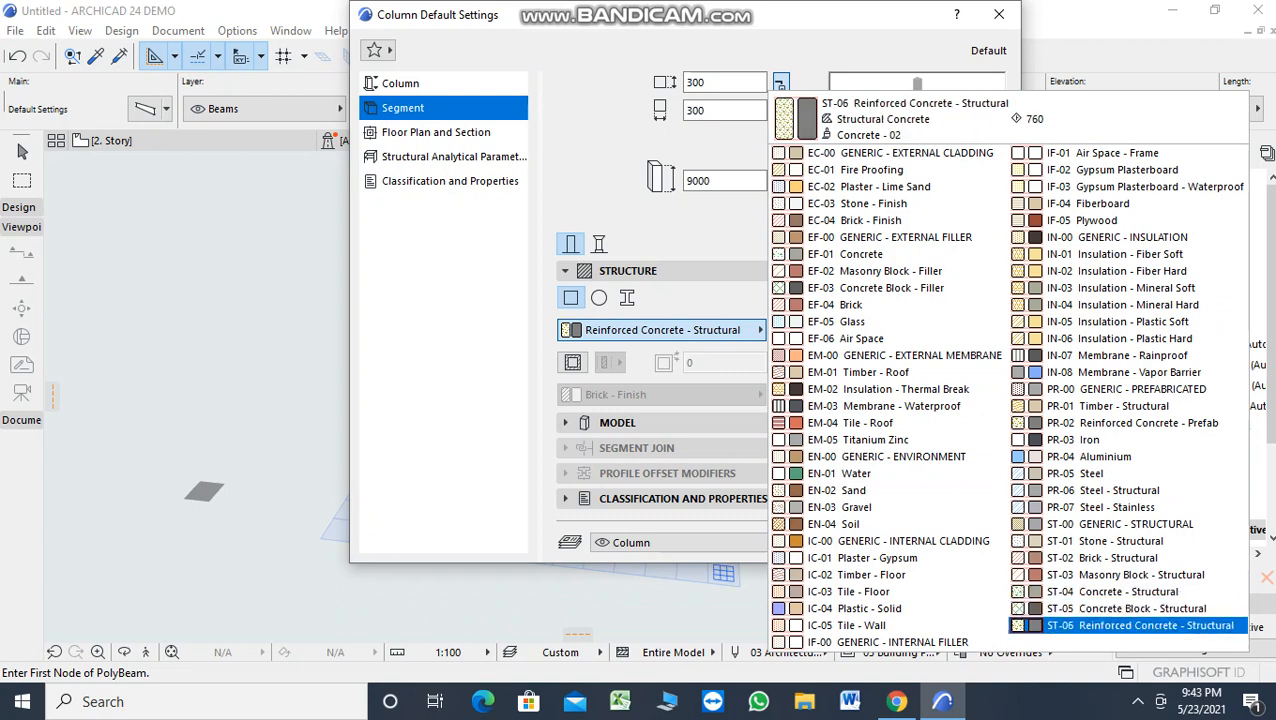
click(1140, 625)
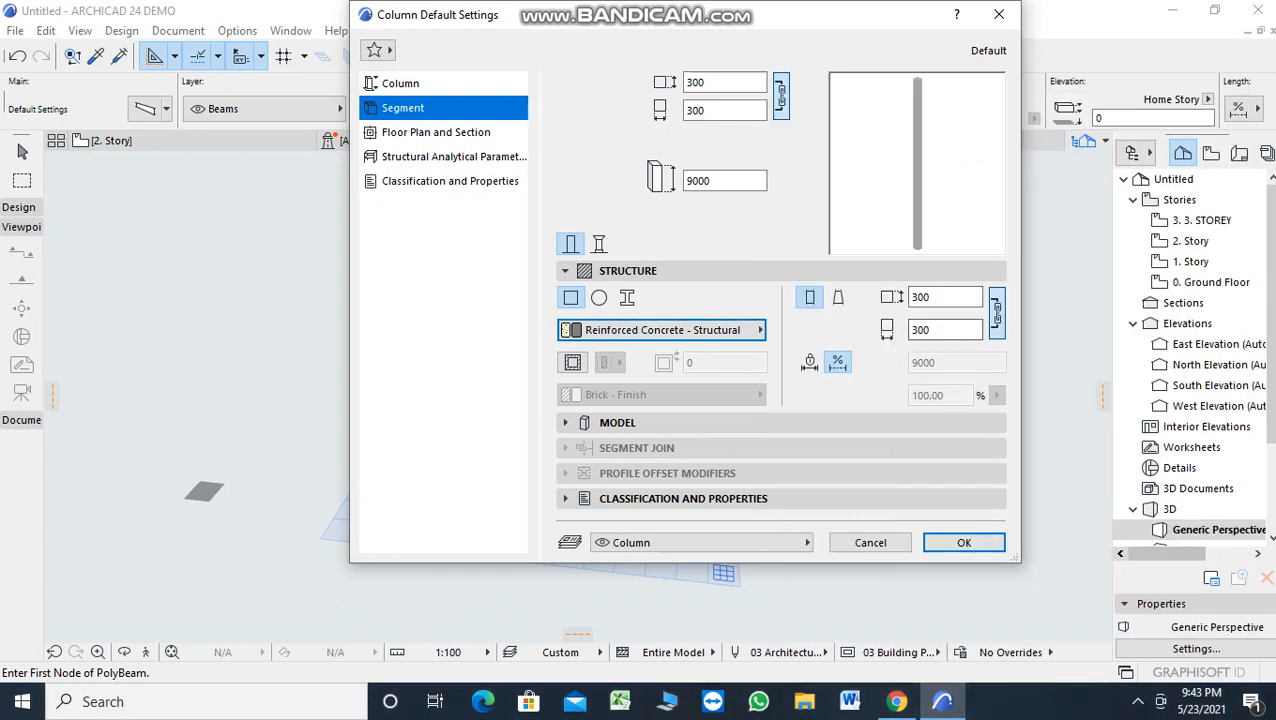
Step: Override the surface of the column segment with Stucco - White Rough
click(617, 423)
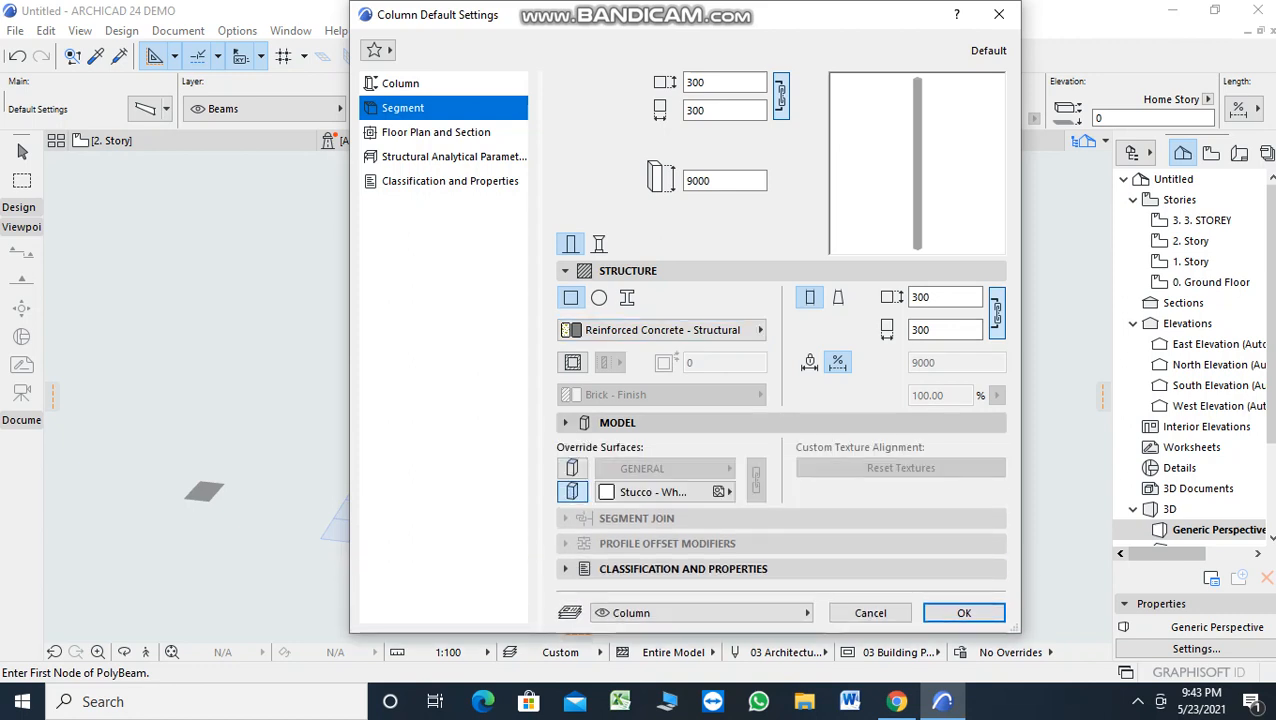
click(650, 492)
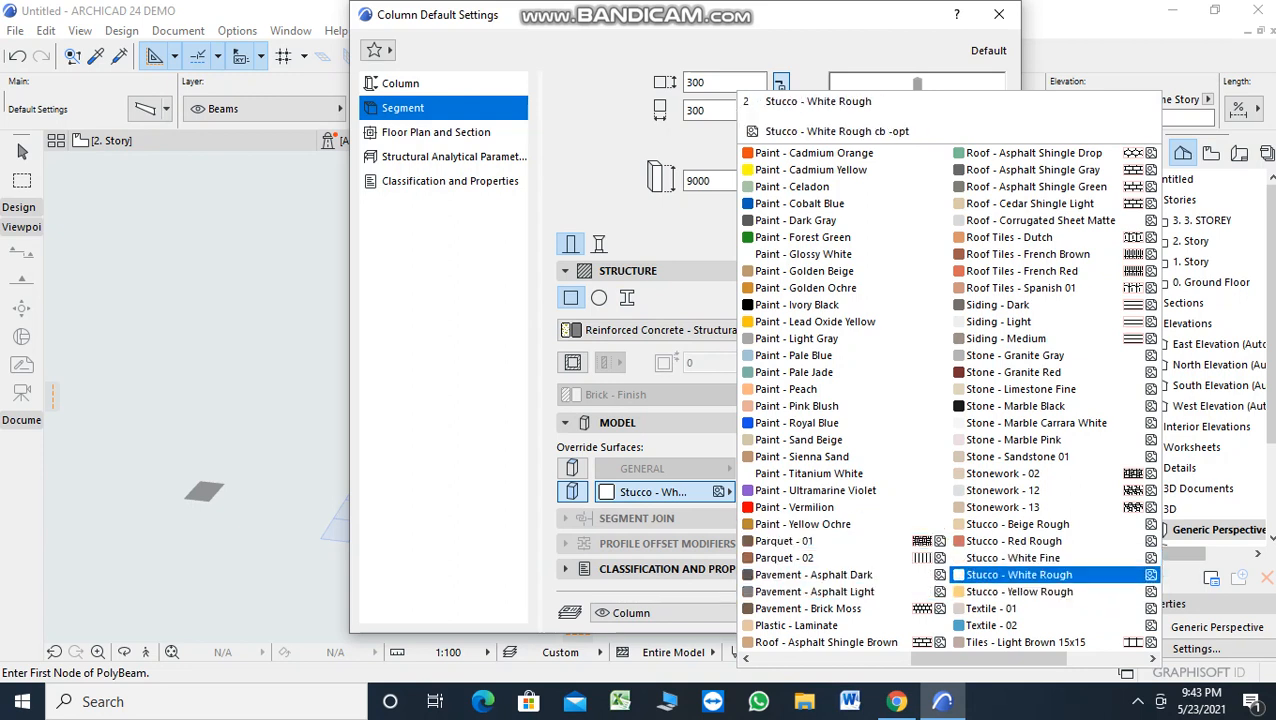
click(1019, 575)
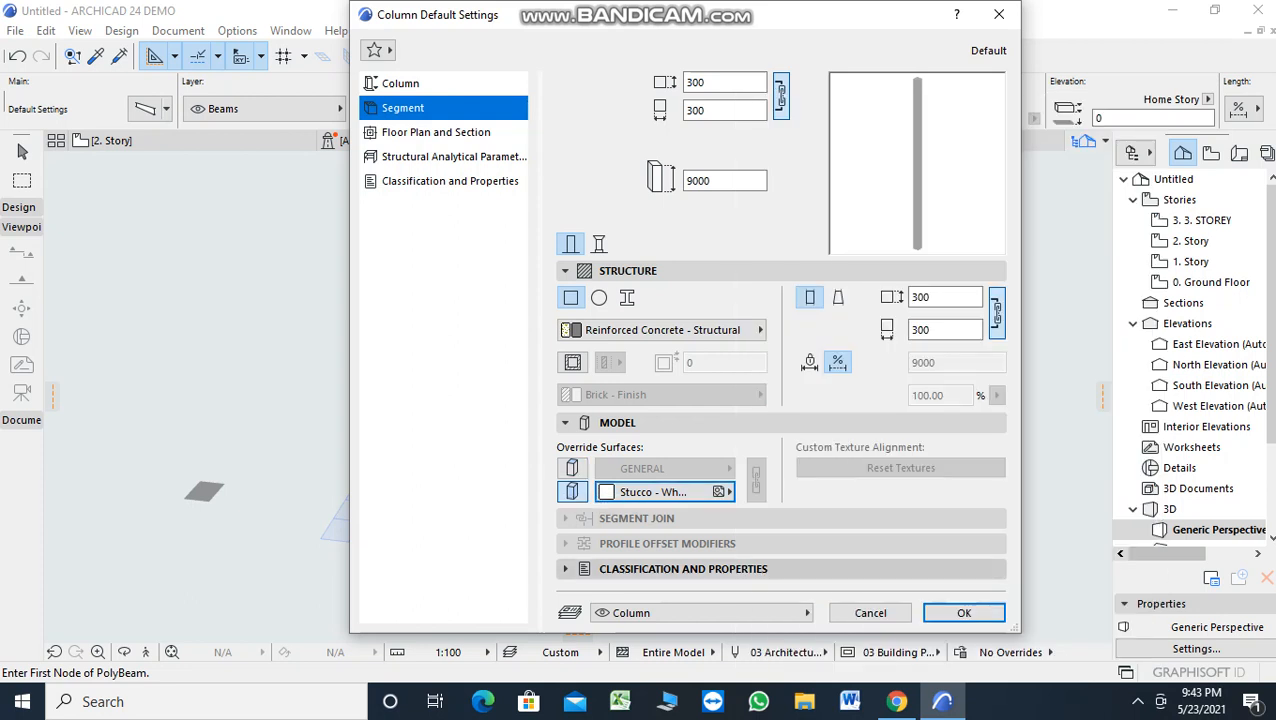
Step: Review the classification and properties of the column segment and the whole column, including the structural function options and IFC properties
click(683, 569)
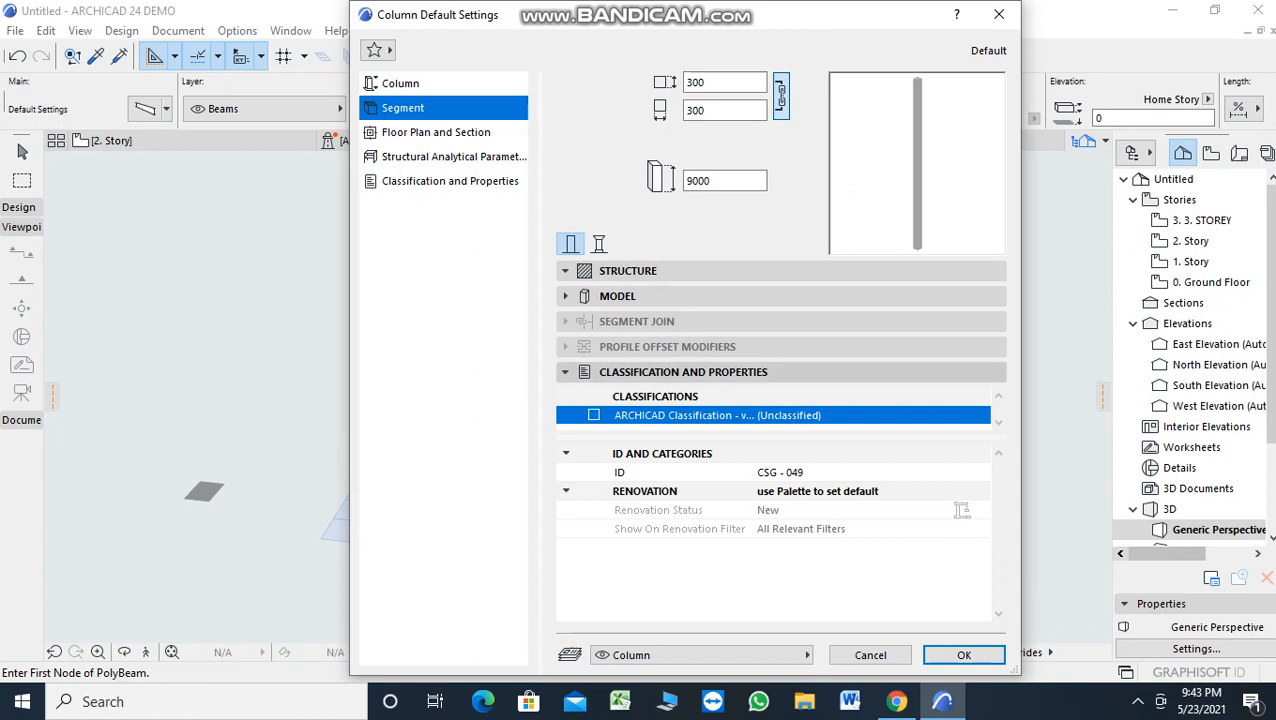
click(683, 372)
click(450, 181)
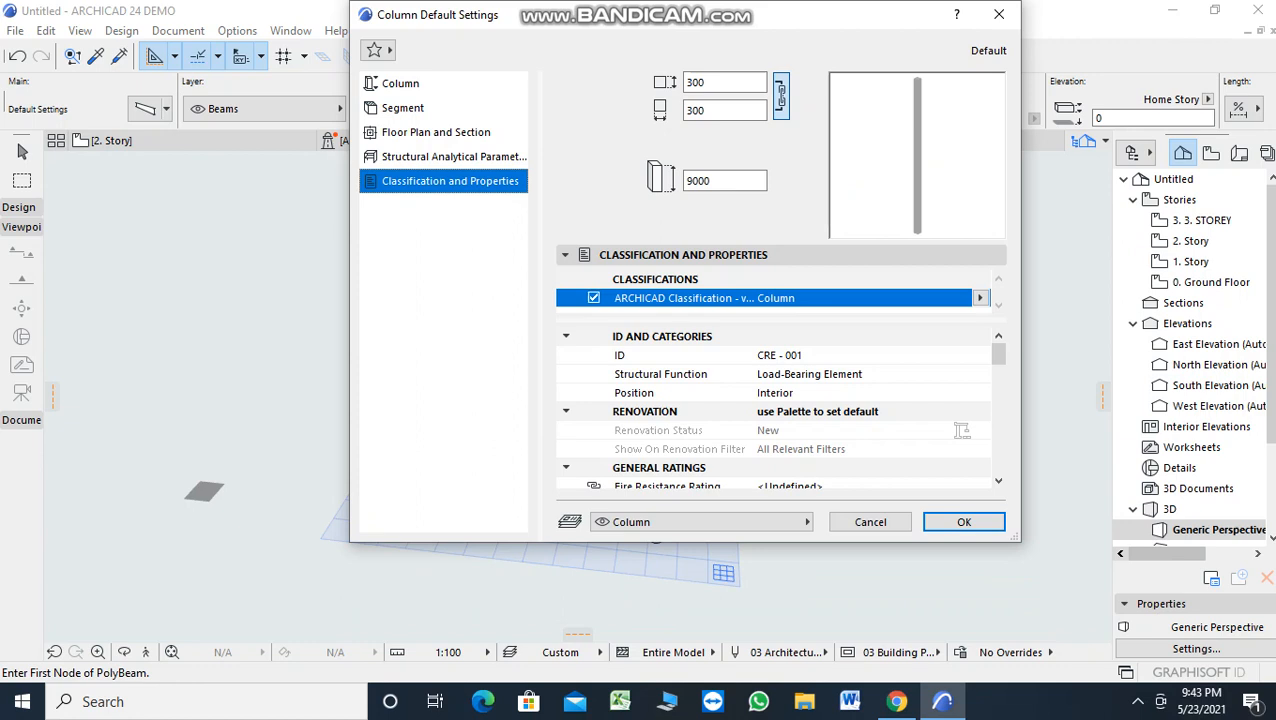
click(809, 374)
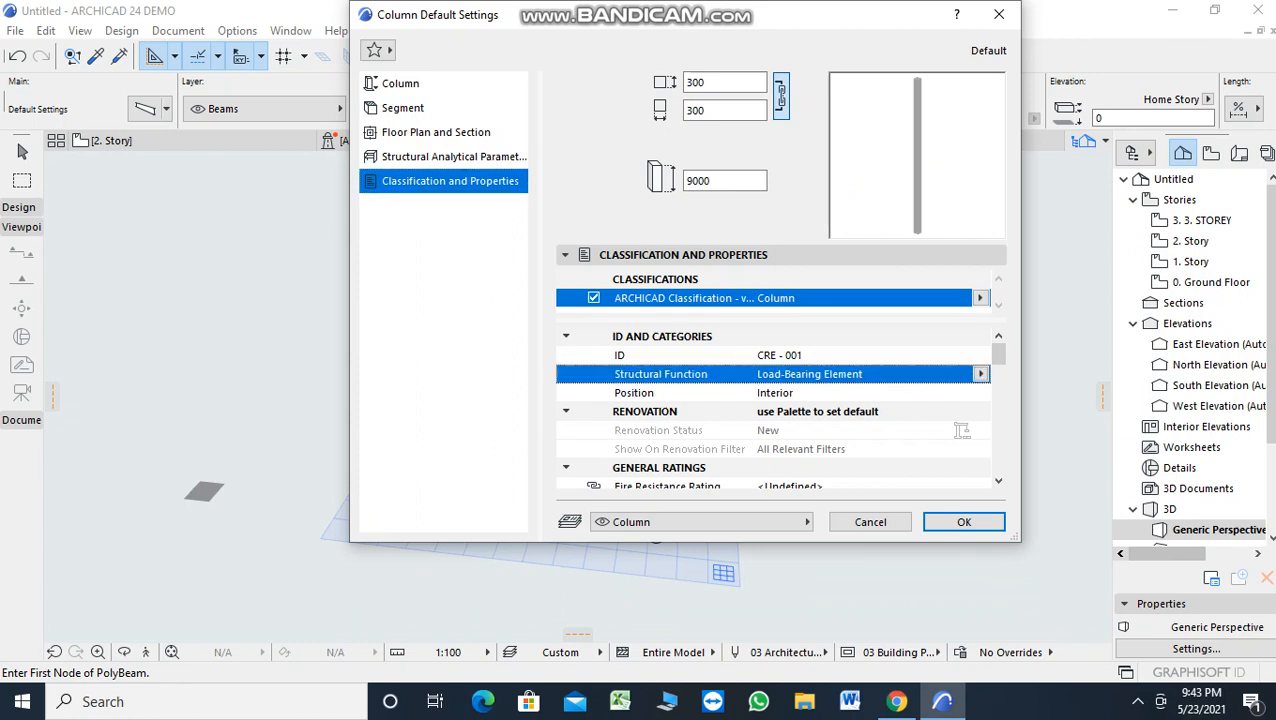
click(980, 374)
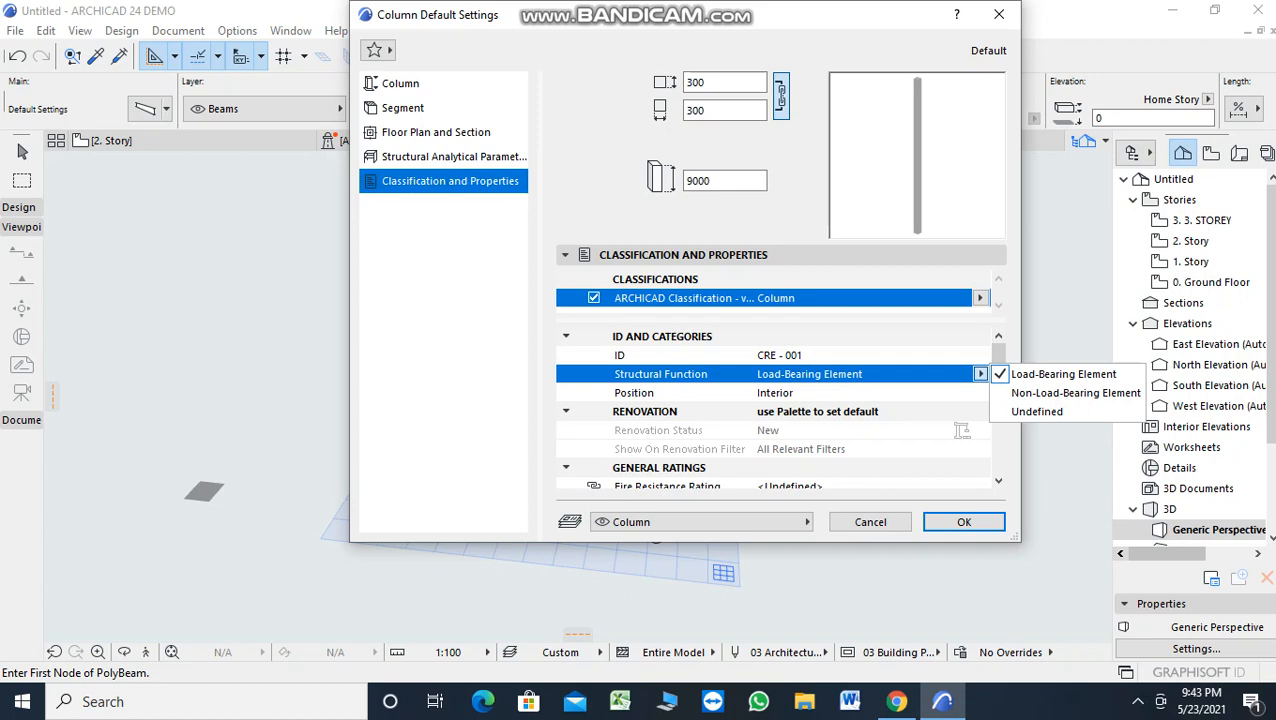
click(980, 374)
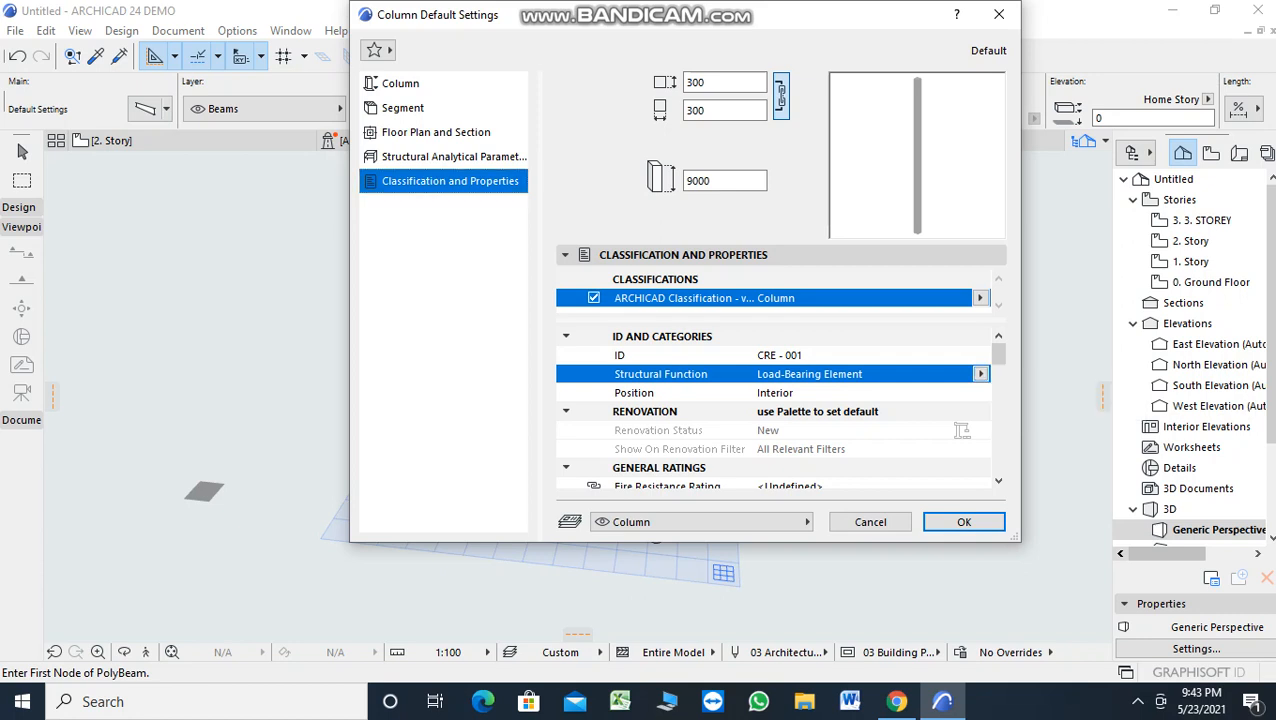
drag(998, 354, 998, 461)
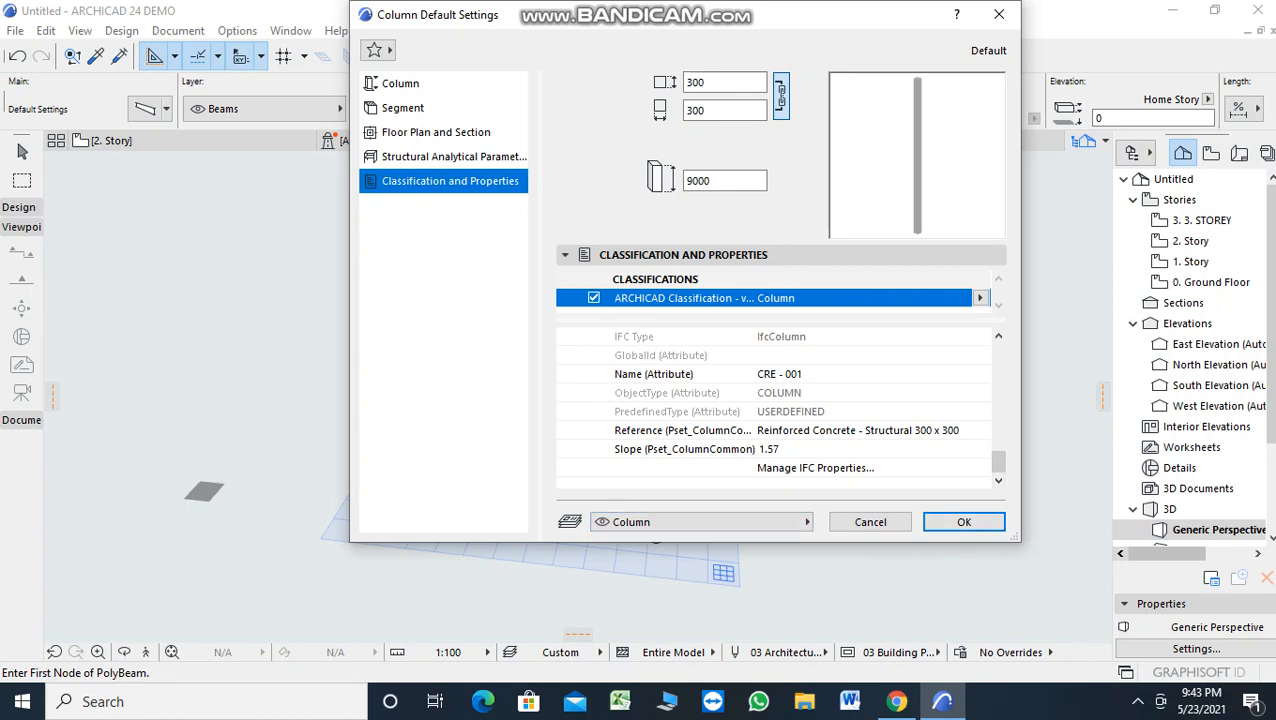
Step: Check the layer choices for the column and accept the column default settings
click(795, 521)
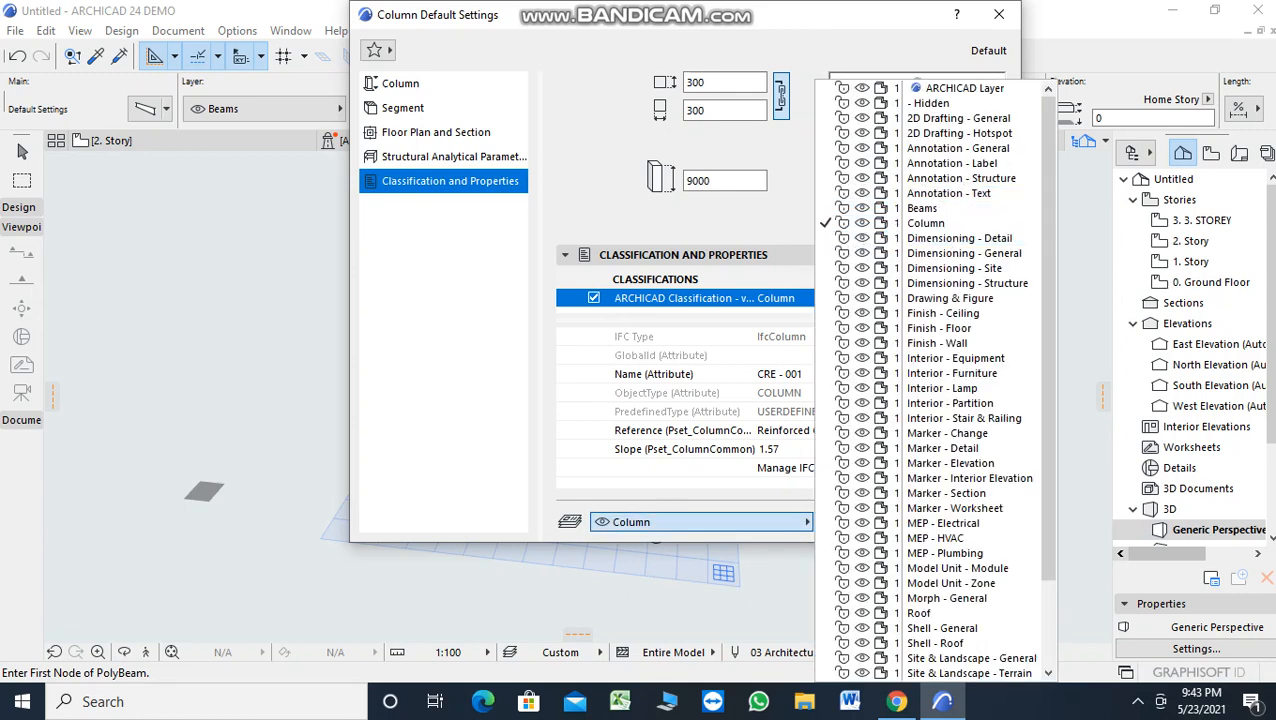
key(Escape)
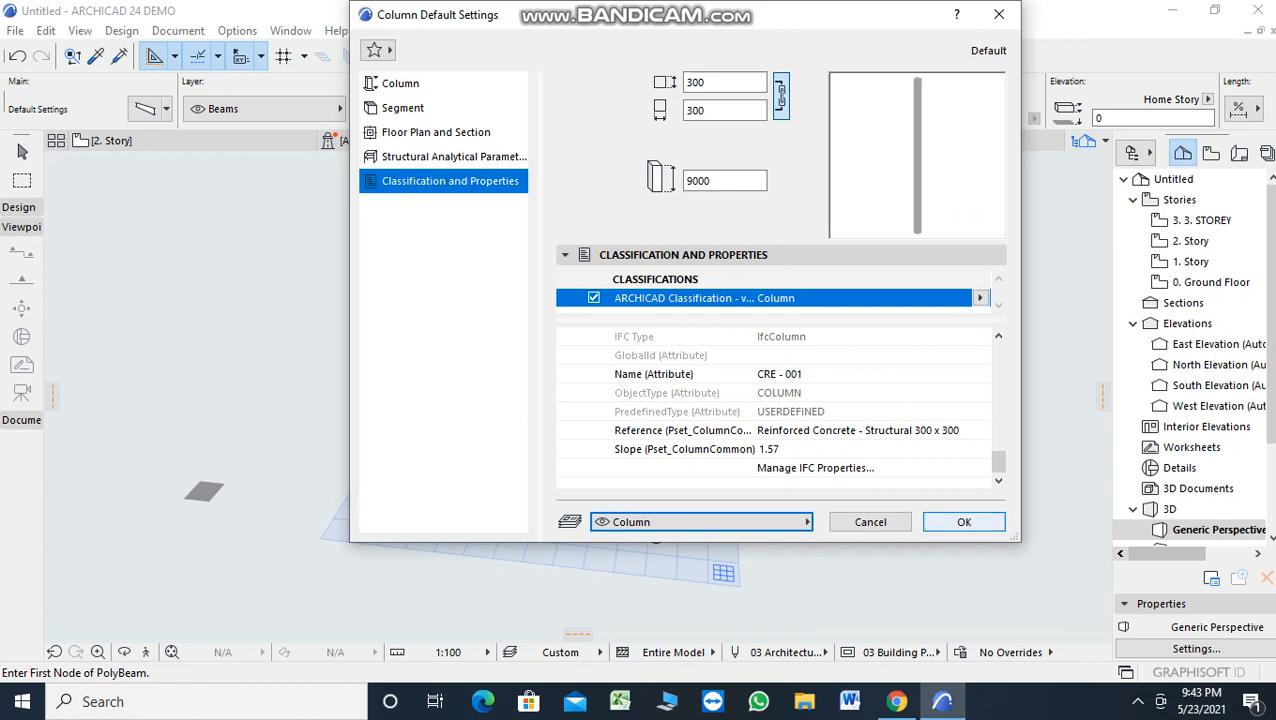
key(Return)
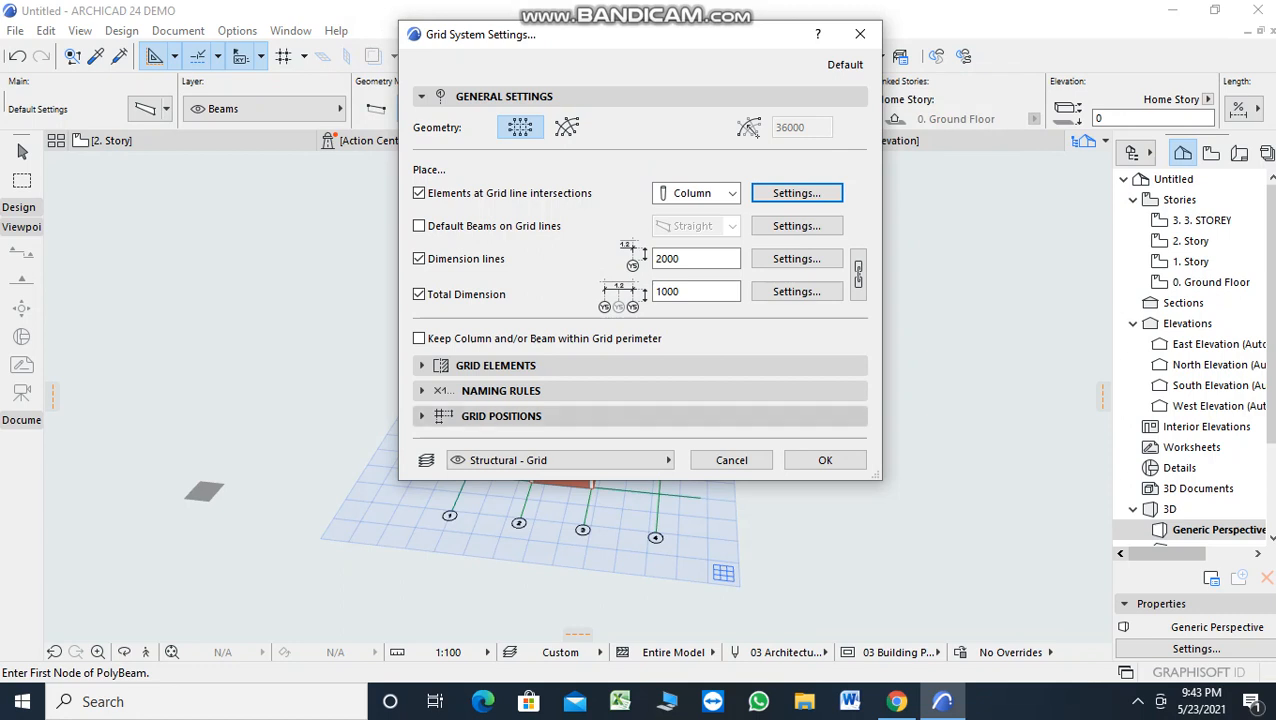
Step: Check the grid positions and try to place the grid system on the Structural - Grid layer in the 3D view
click(500, 416)
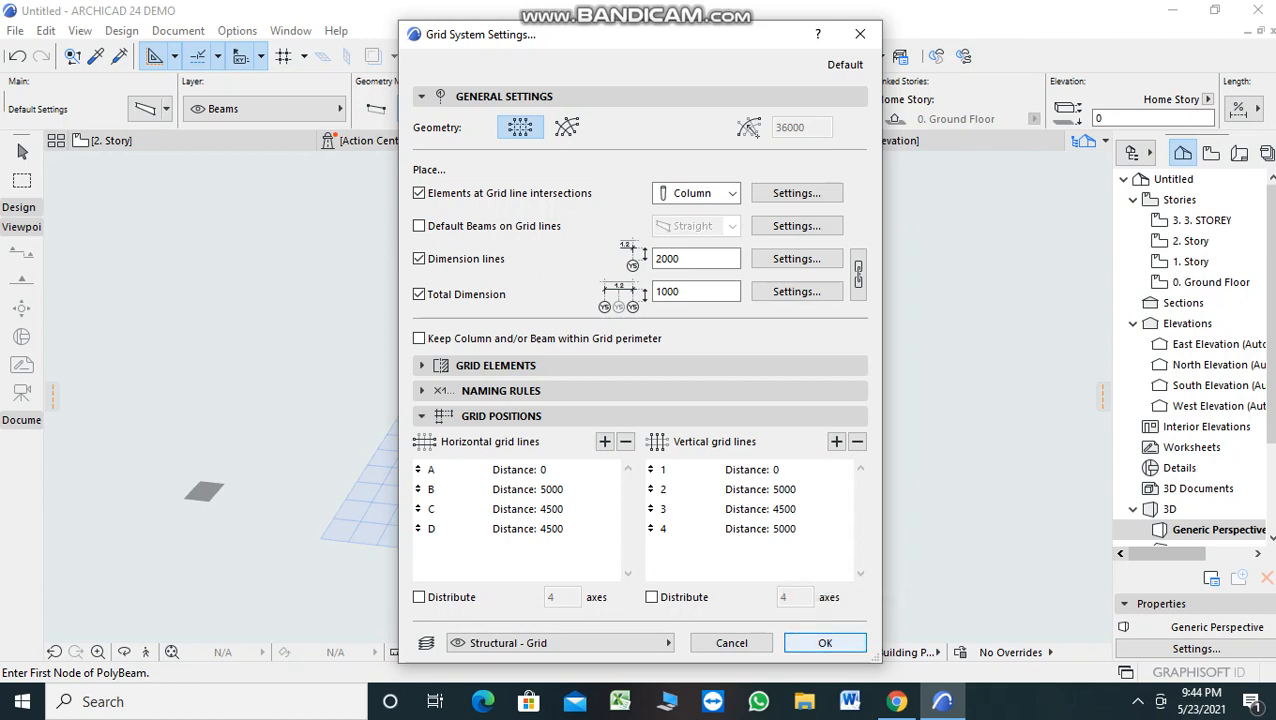
click(560, 643)
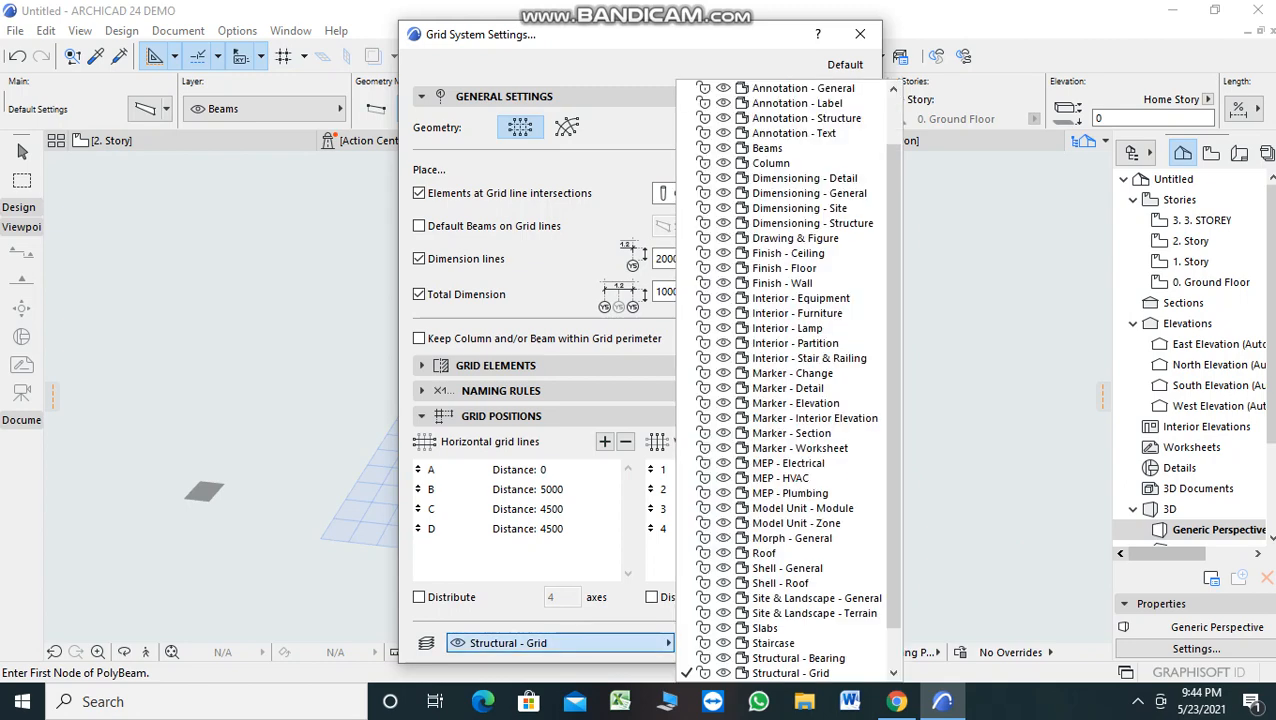
click(790, 673)
click(824, 641)
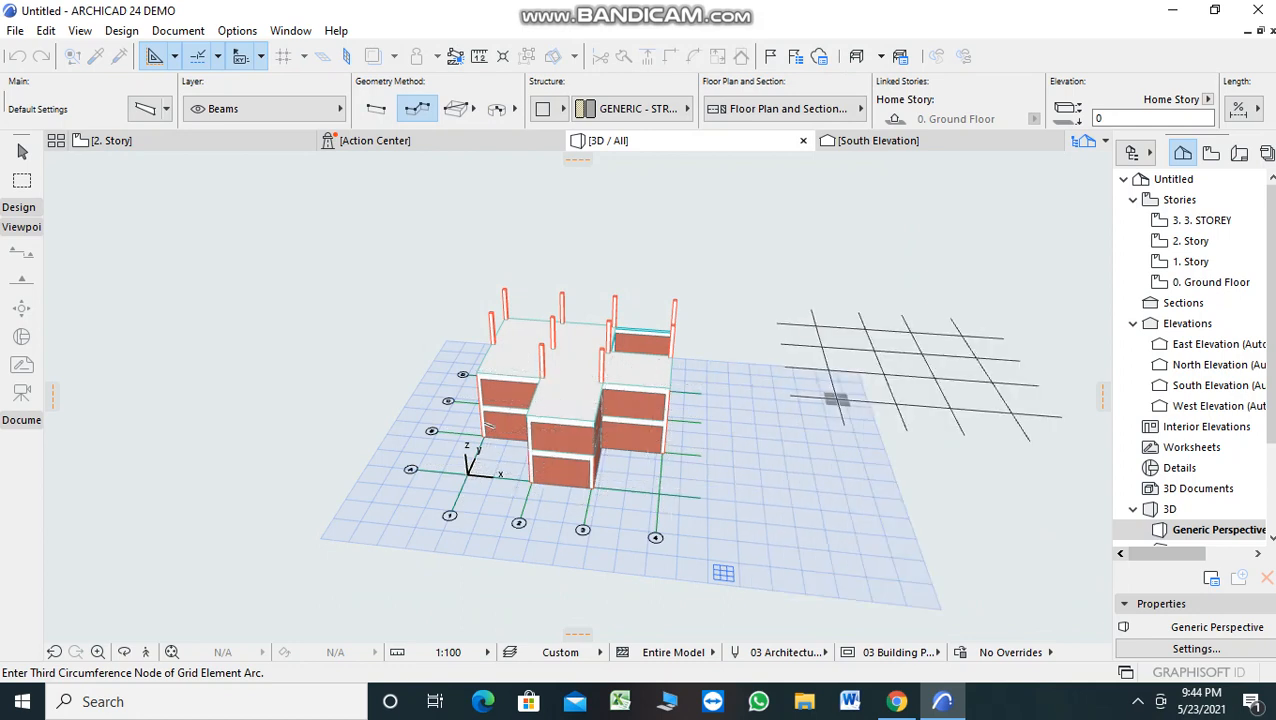
right_click(838, 402)
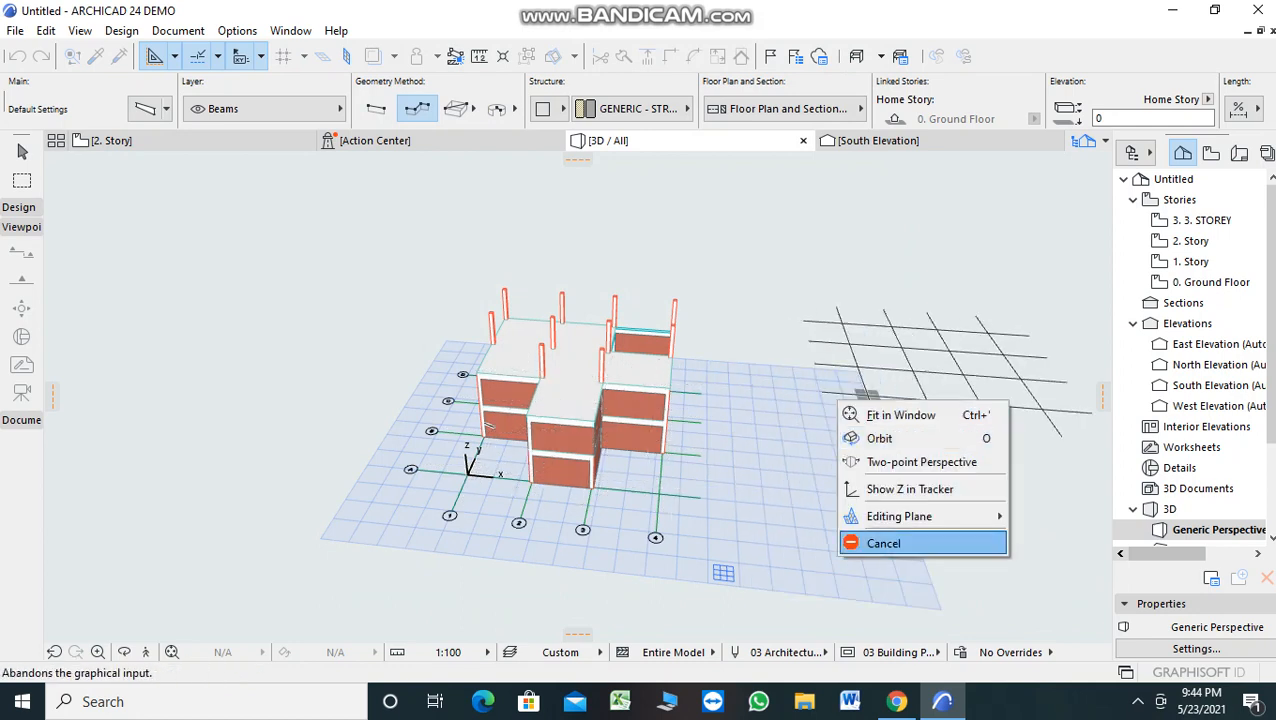
click(883, 543)
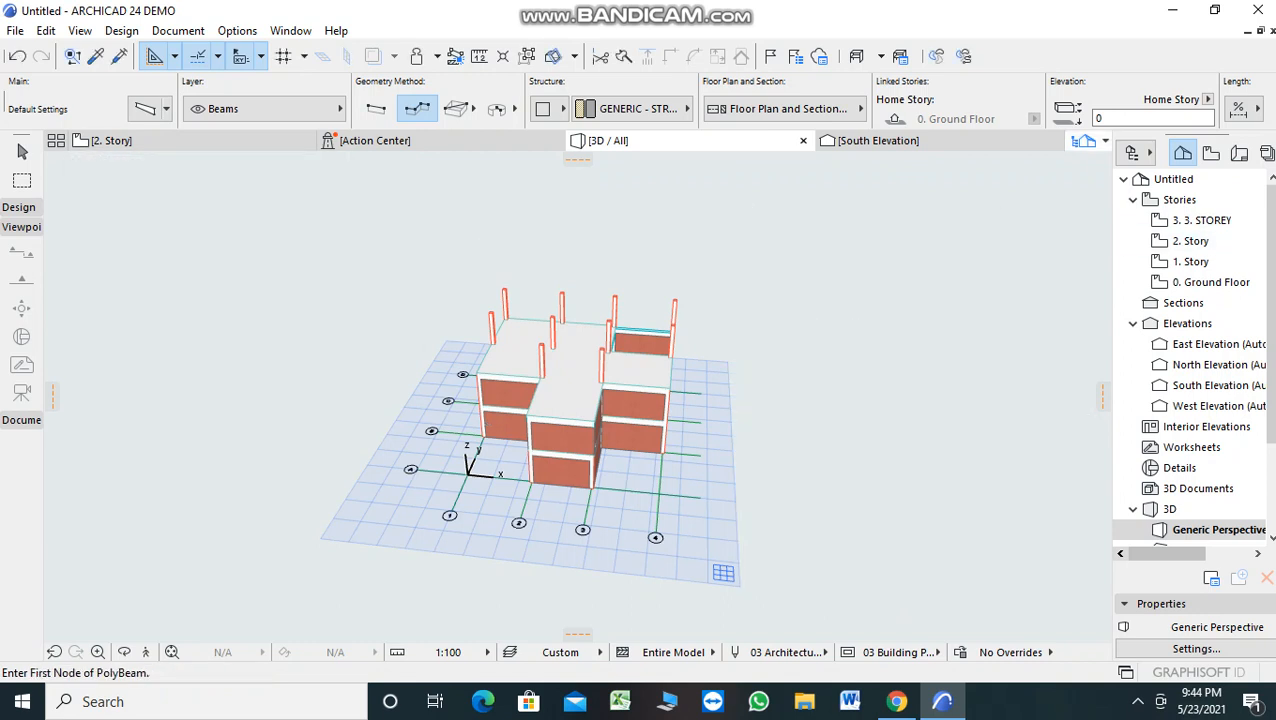
Step: Open the 0. Ground Floor plan
click(1090, 141)
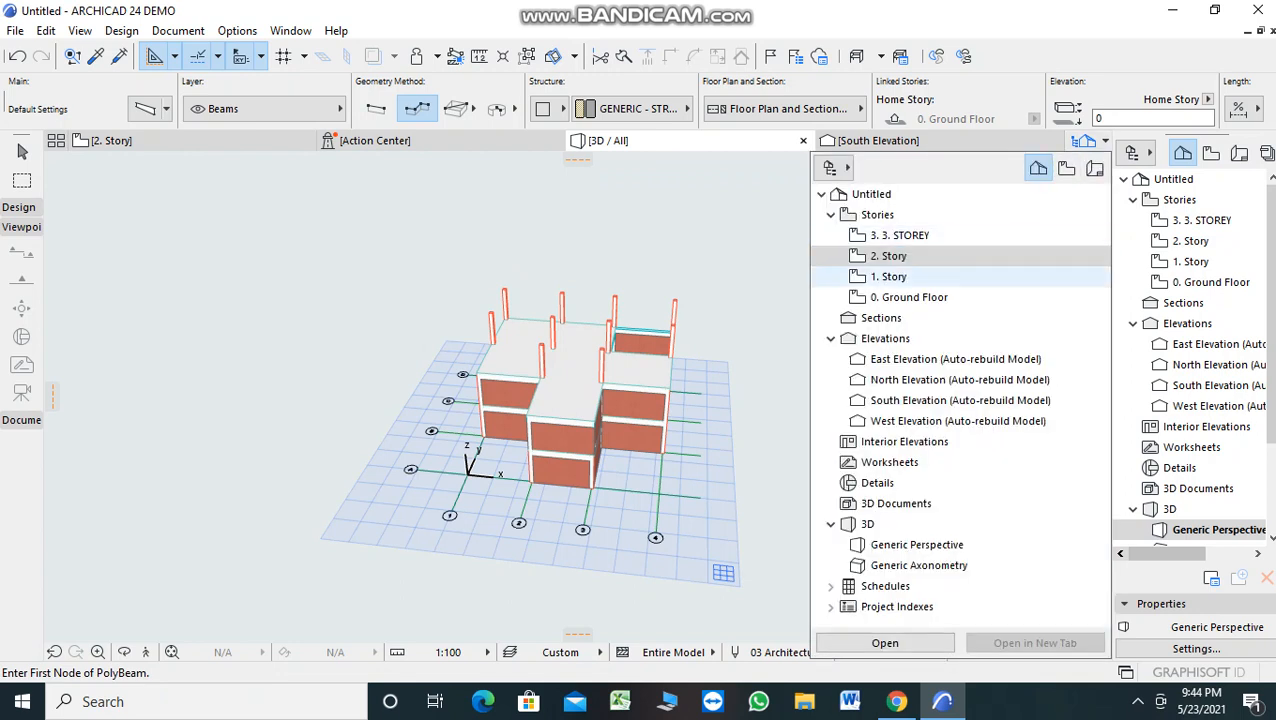
click(909, 297)
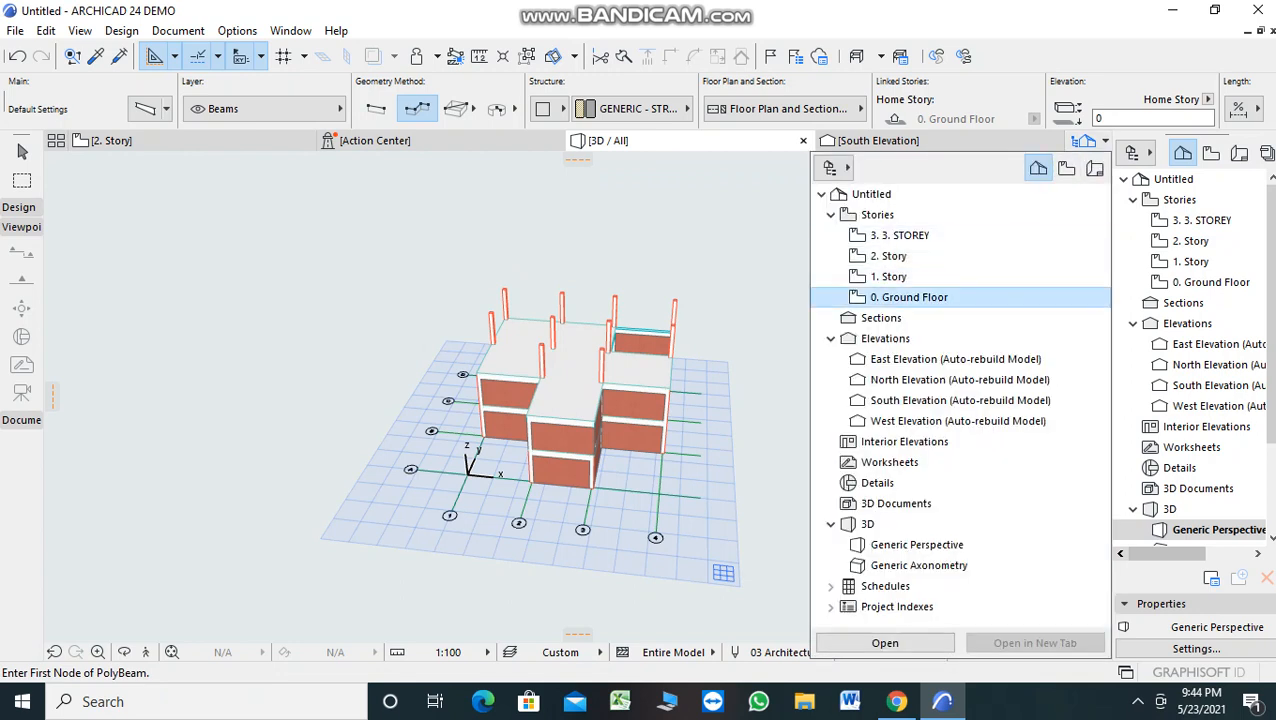
click(885, 643)
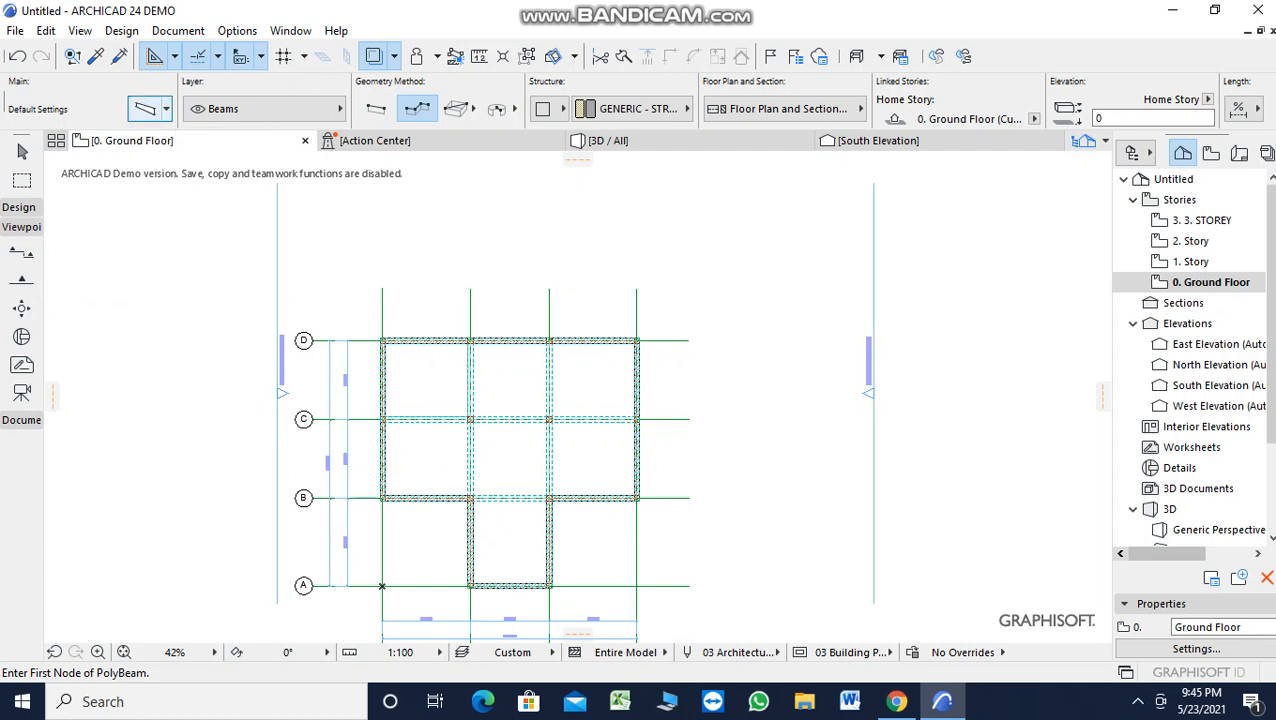
Step: Open the beam default settings and check the building material choices for the beam segment's structure
click(145, 108)
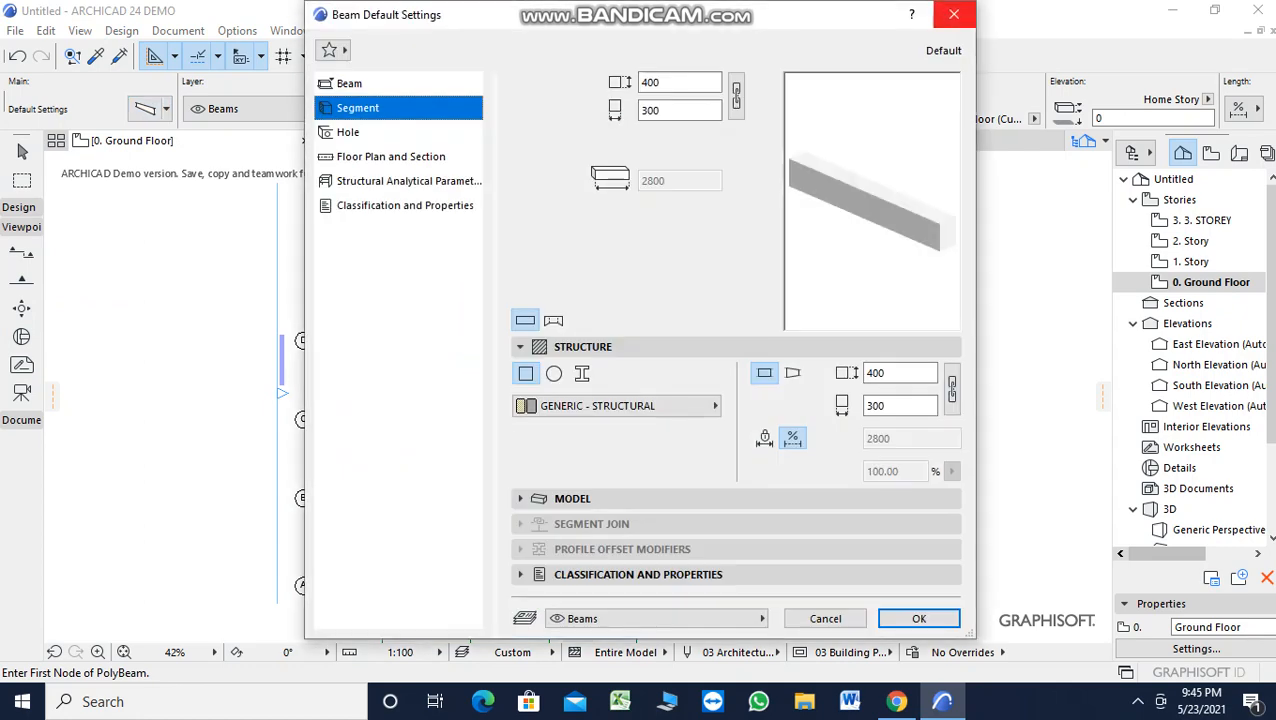
click(954, 14)
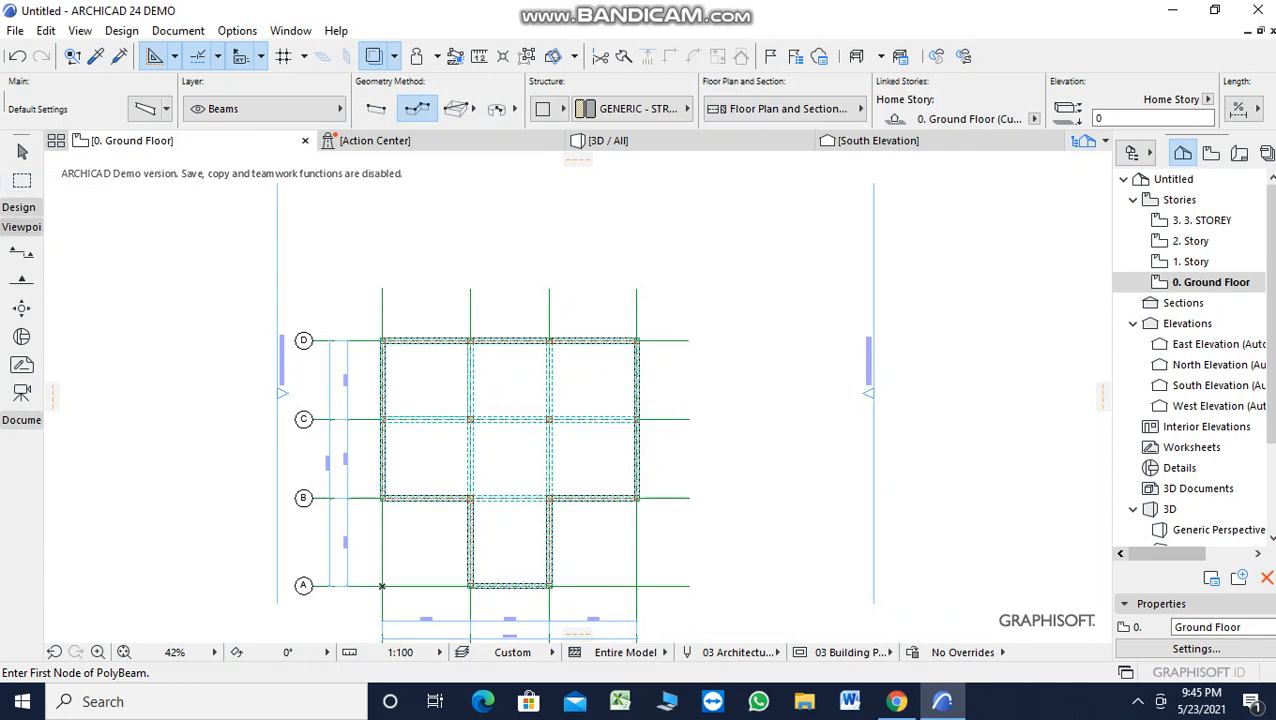
click(18, 207)
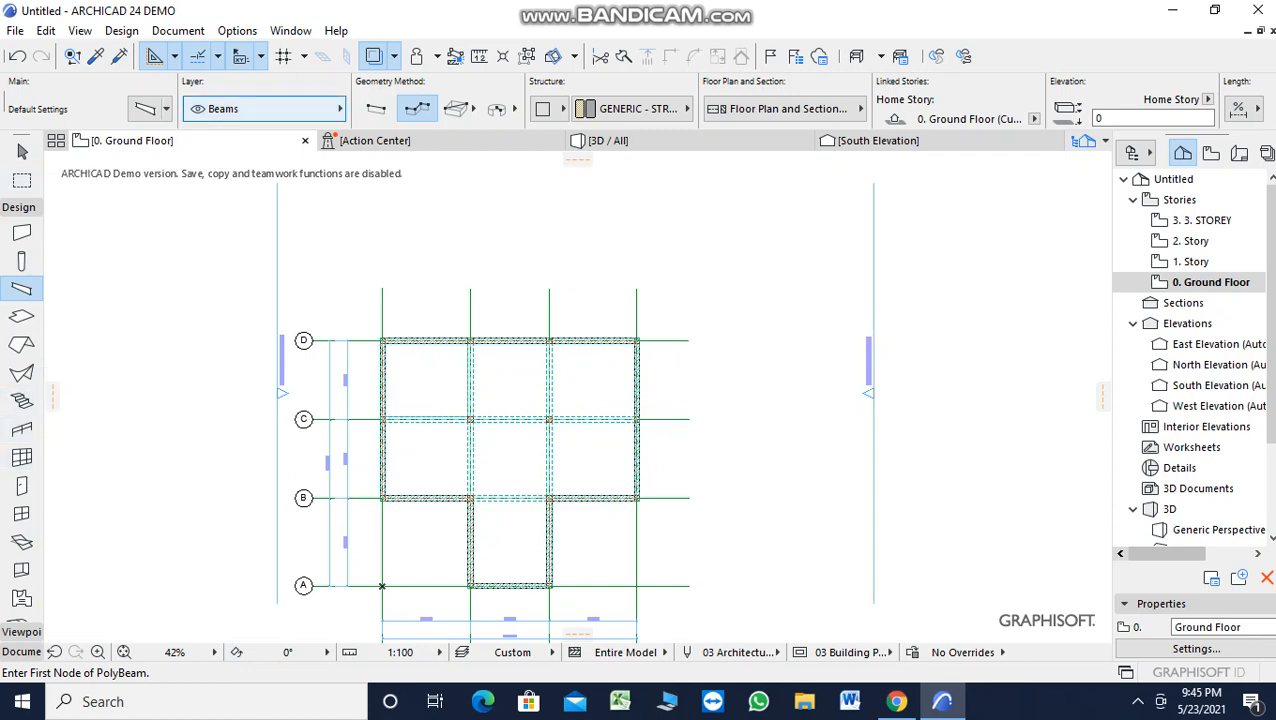
click(147, 109)
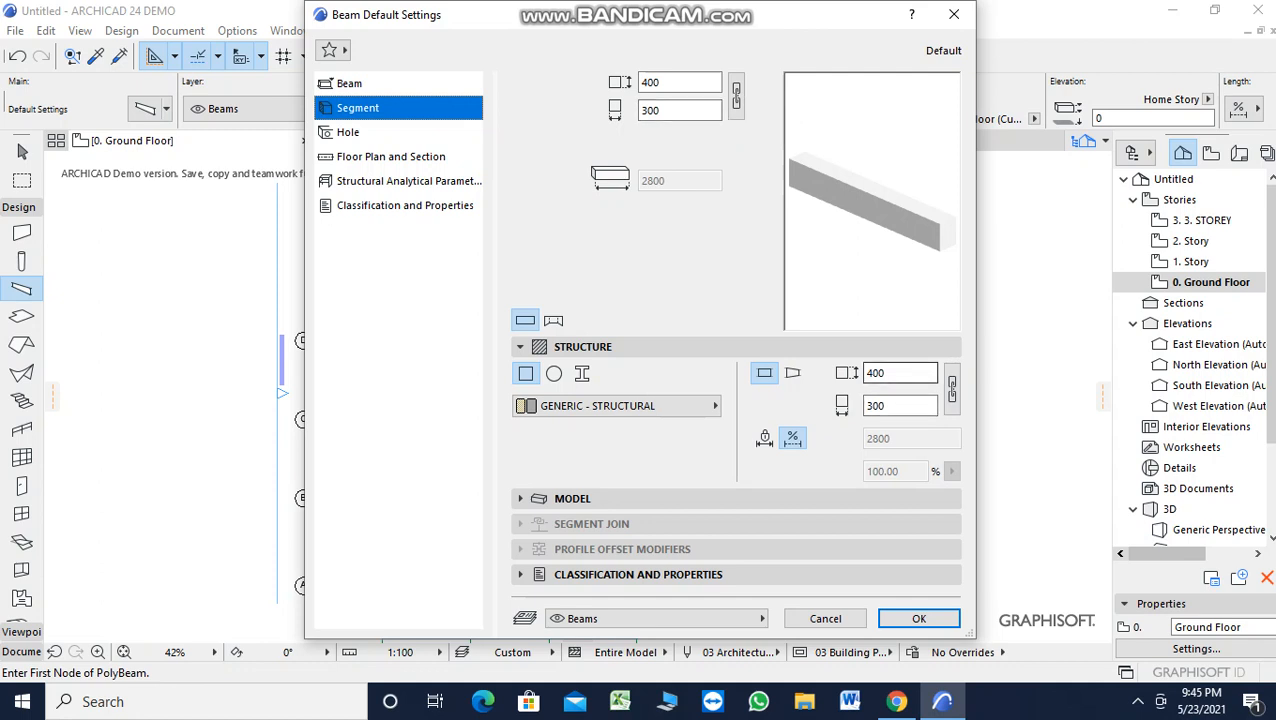
click(712, 407)
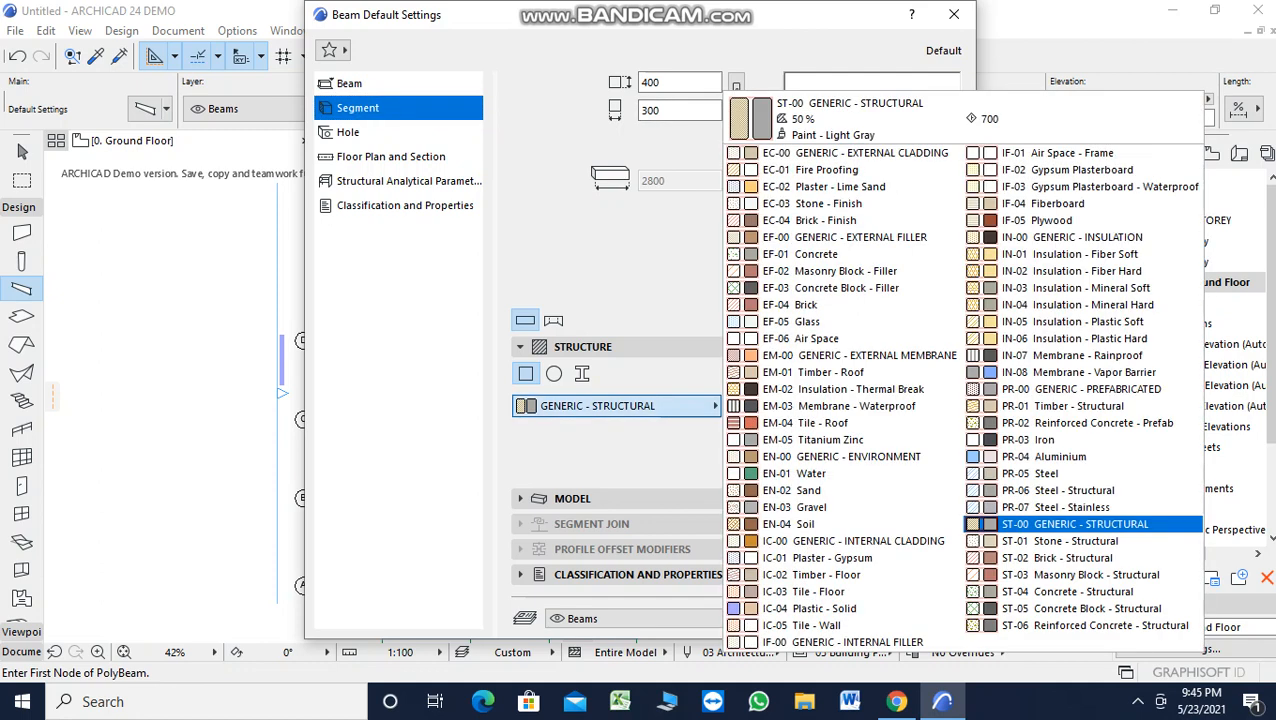
key(Escape)
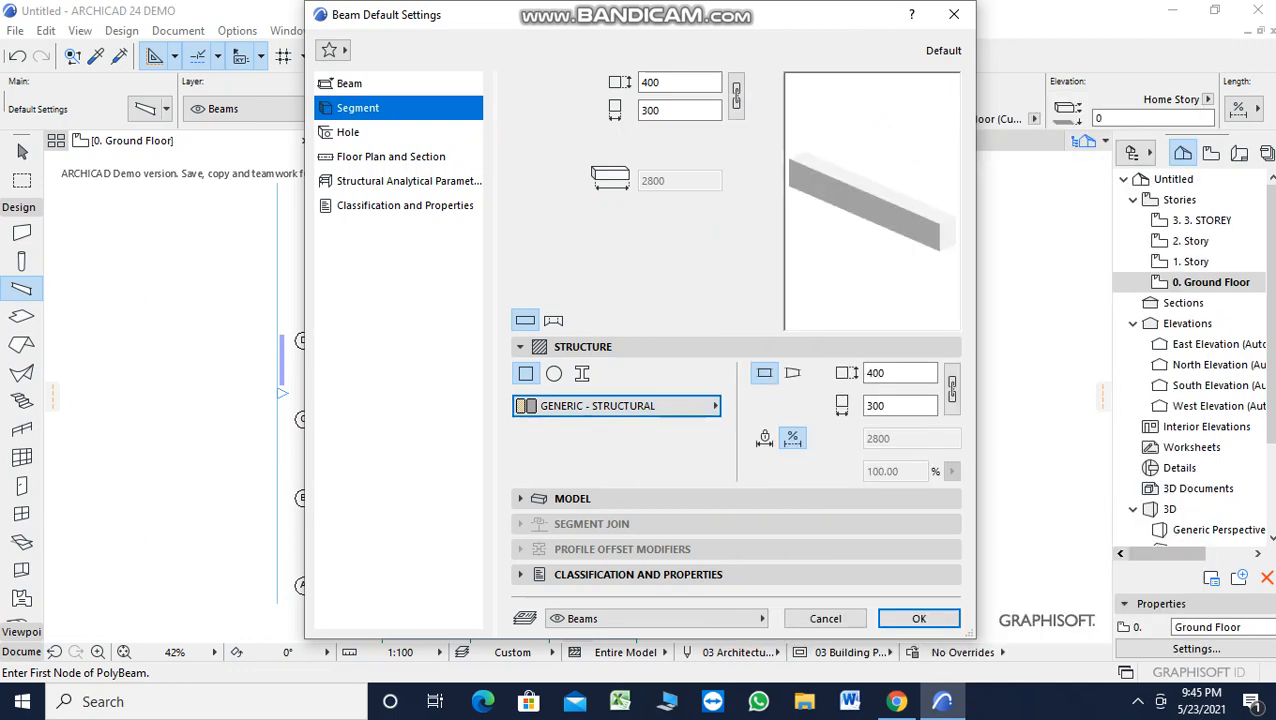
Step: Choose Stucco - White Rough as the beam segment's override surface and check the segment's classification and properties
click(572, 498)
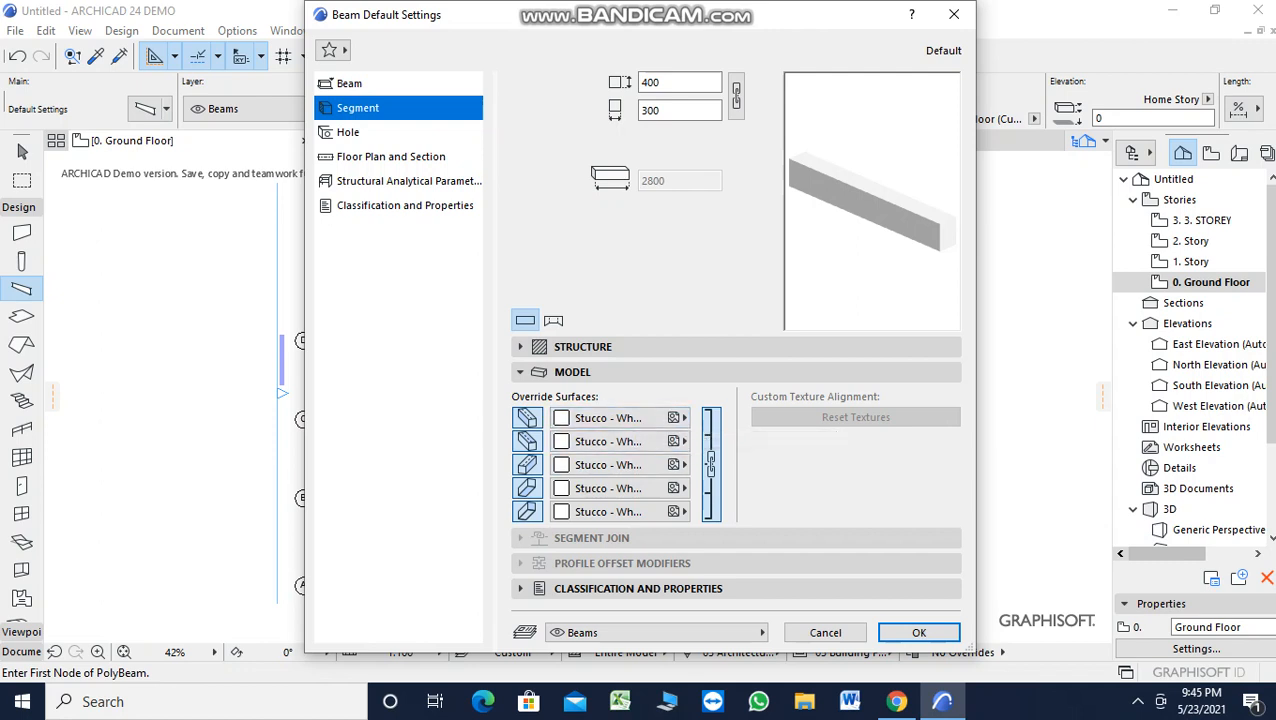
click(675, 418)
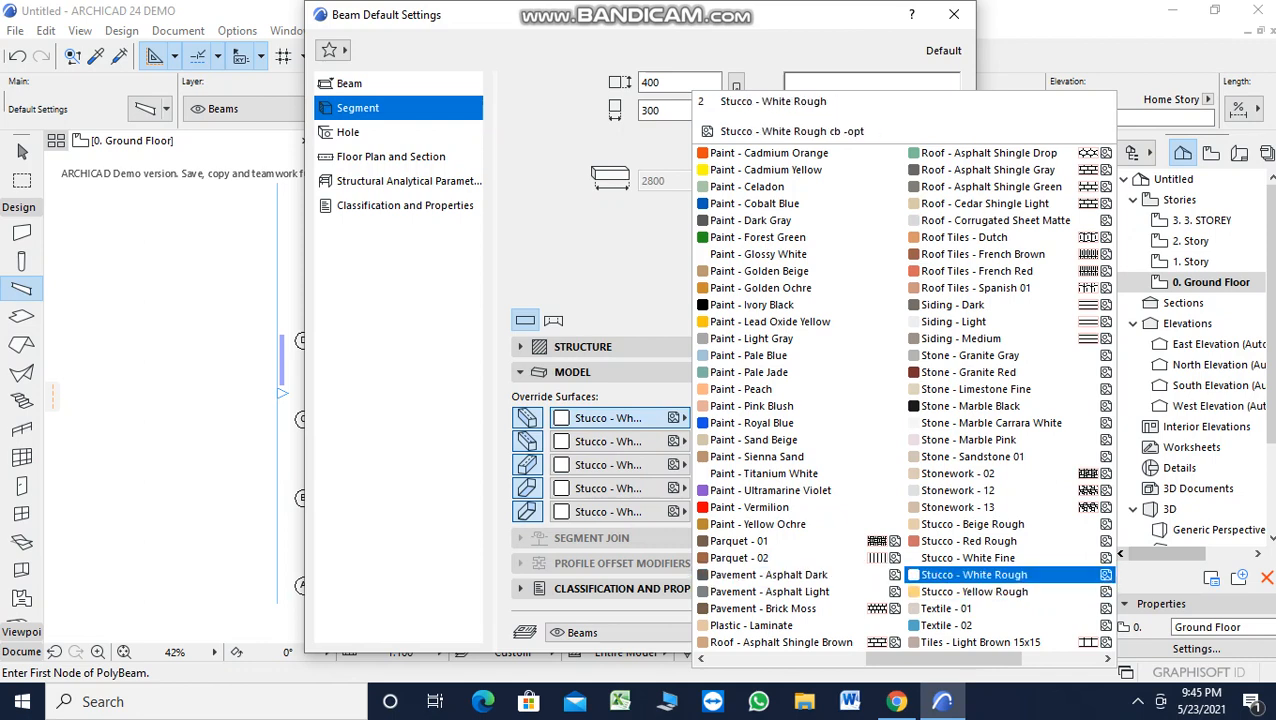
click(974, 575)
click(638, 589)
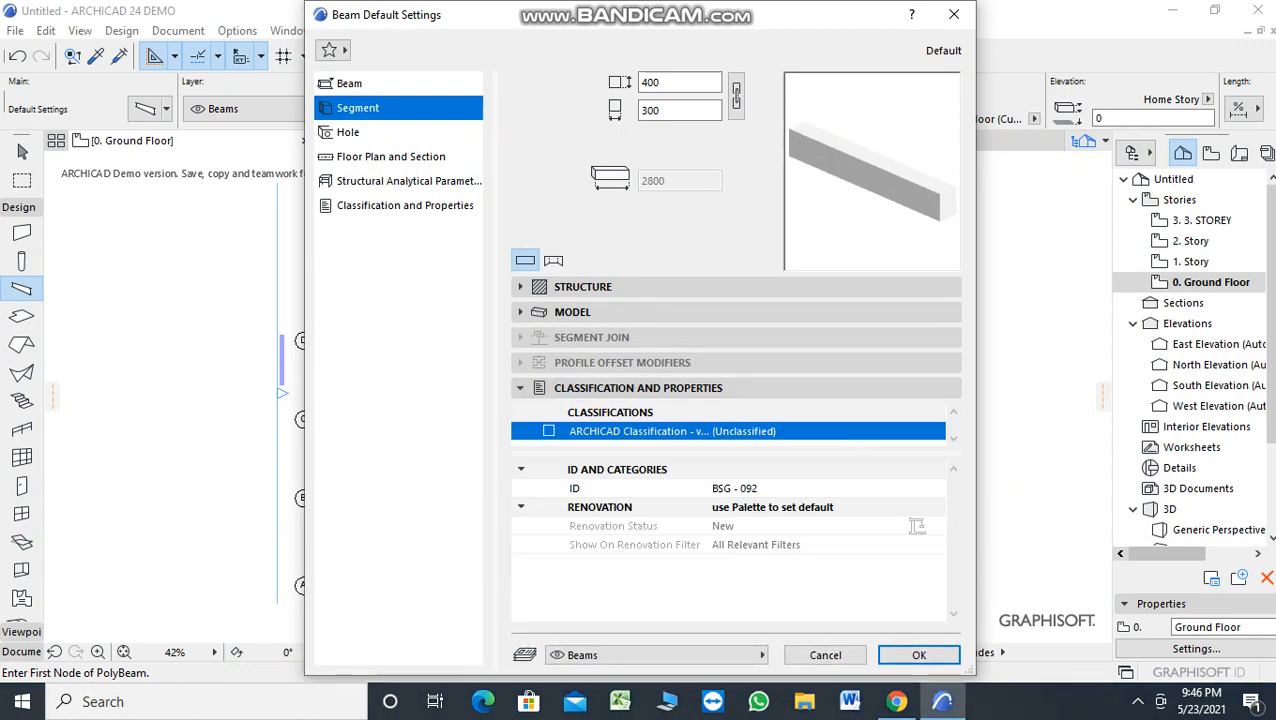
Step: Review the beam's floor plan display and structural function, and choose Standard as the structural member type
click(391, 157)
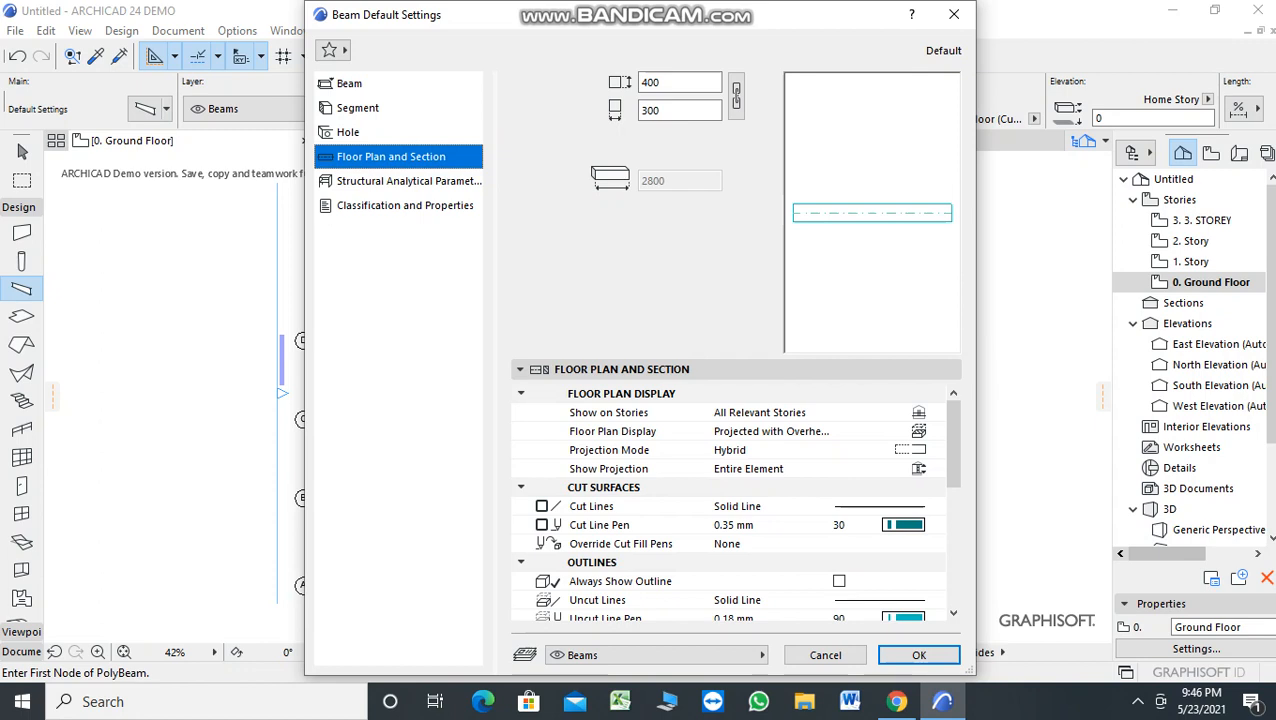
click(409, 181)
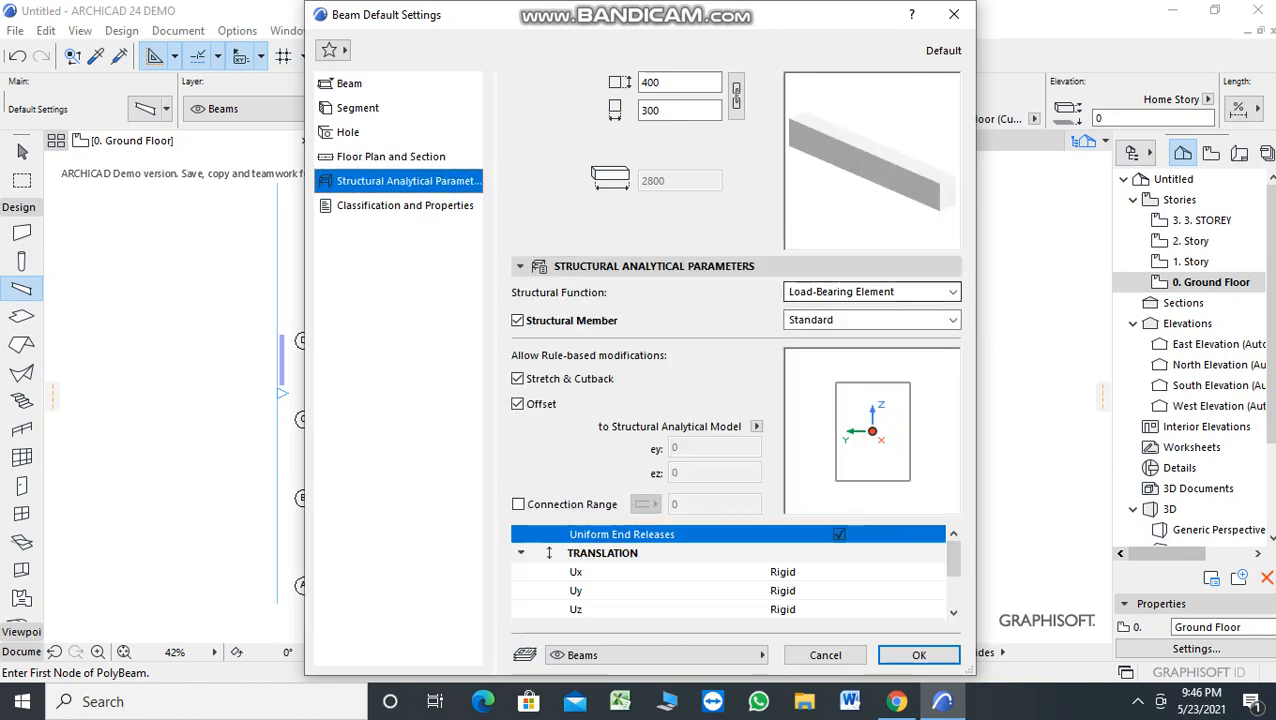
click(873, 292)
click(873, 292)
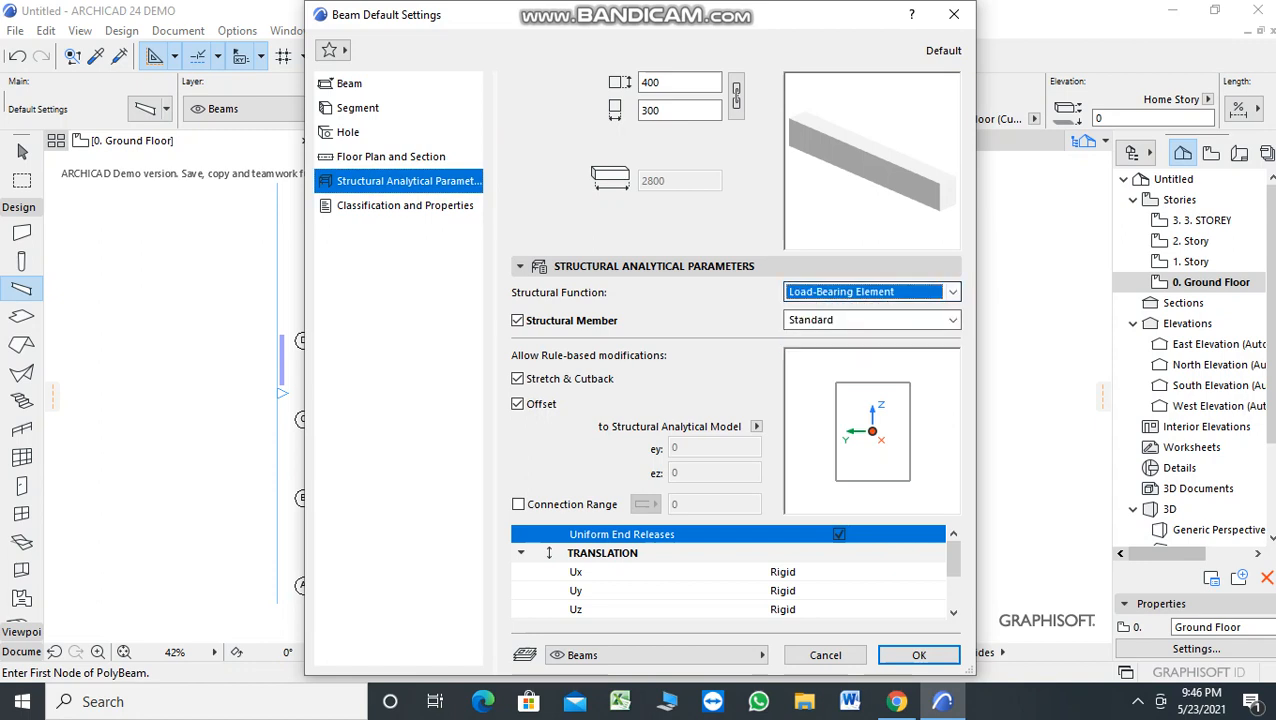
click(873, 320)
click(873, 320)
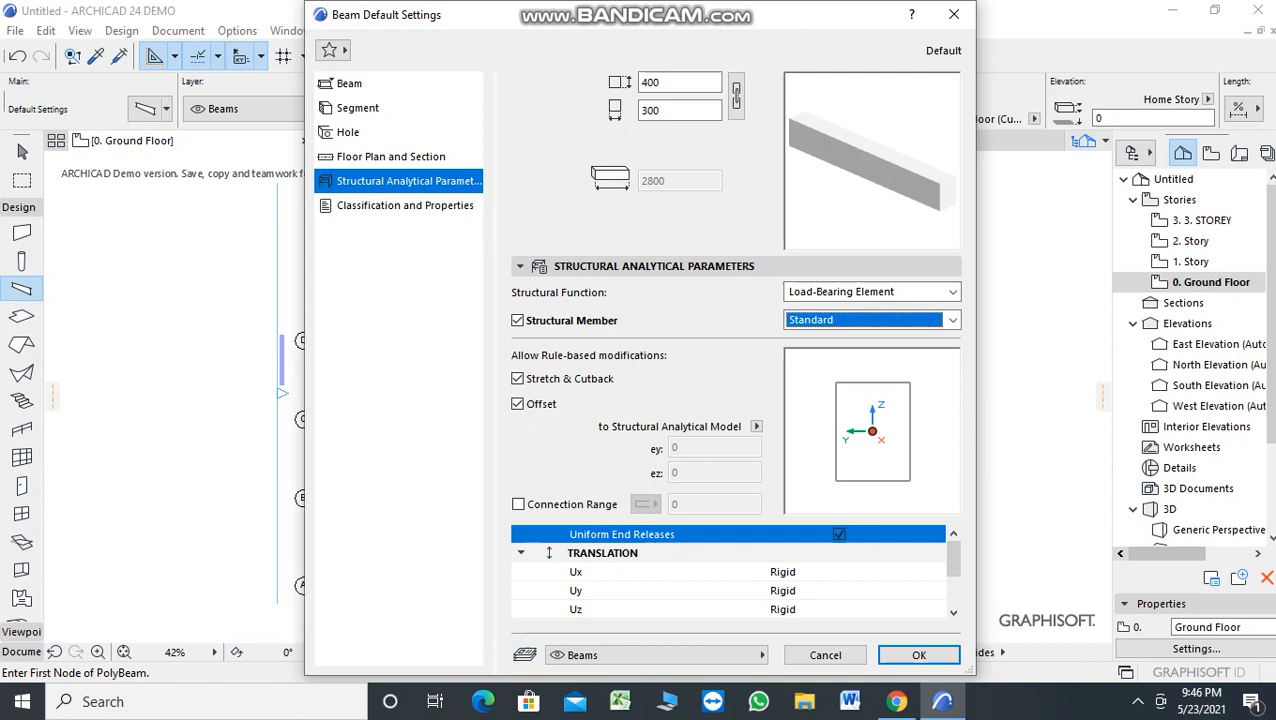
click(952, 320)
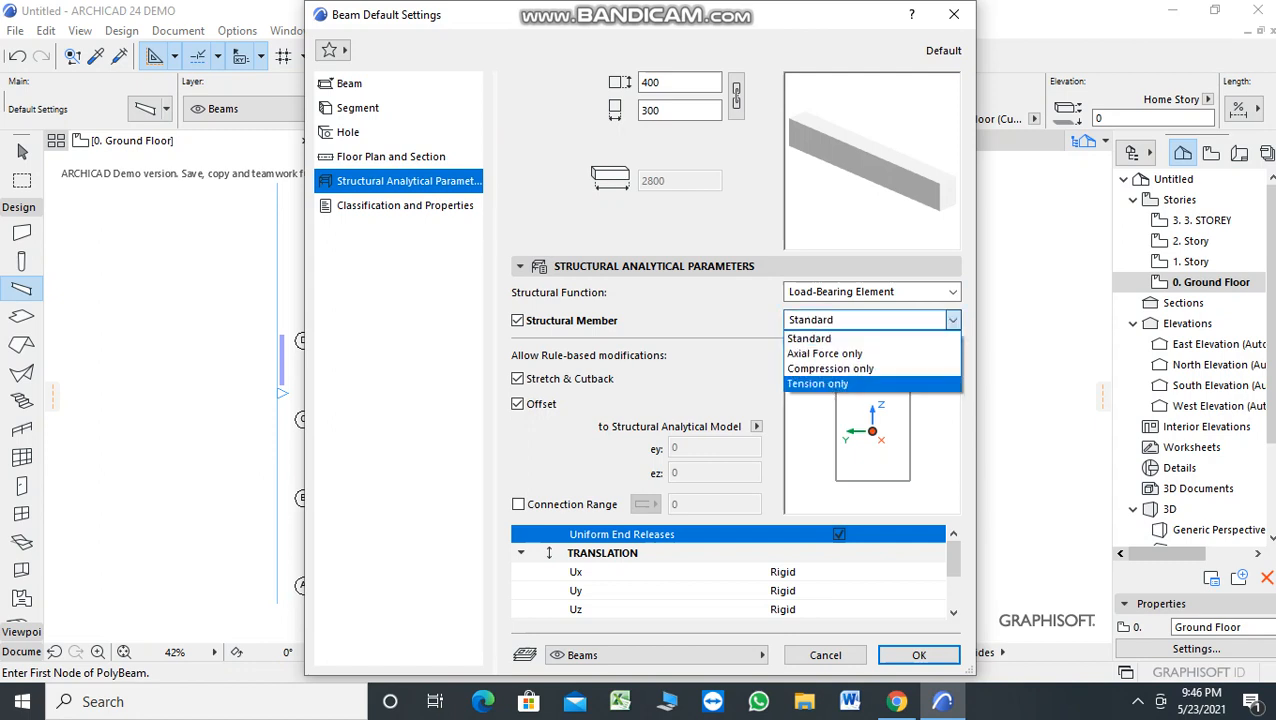
click(850, 338)
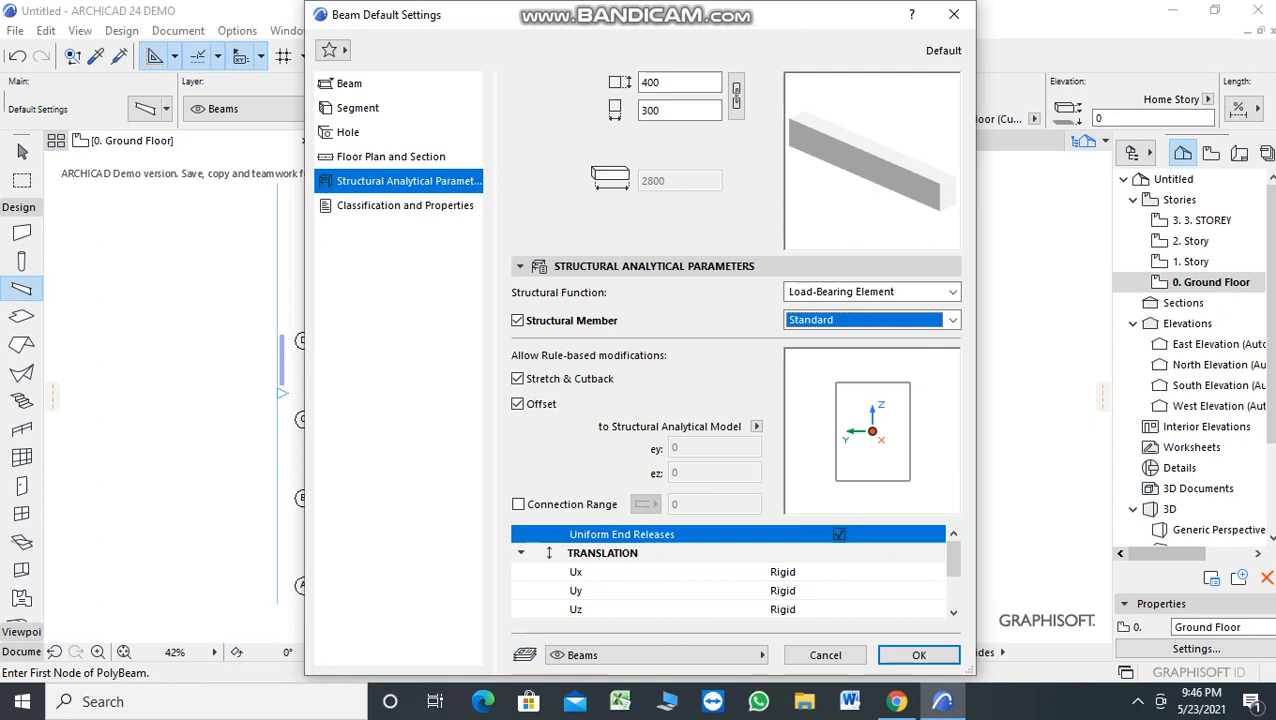
Step: Check the beam's classification, properties and Beams layer, and accept the beam default settings
click(405, 206)
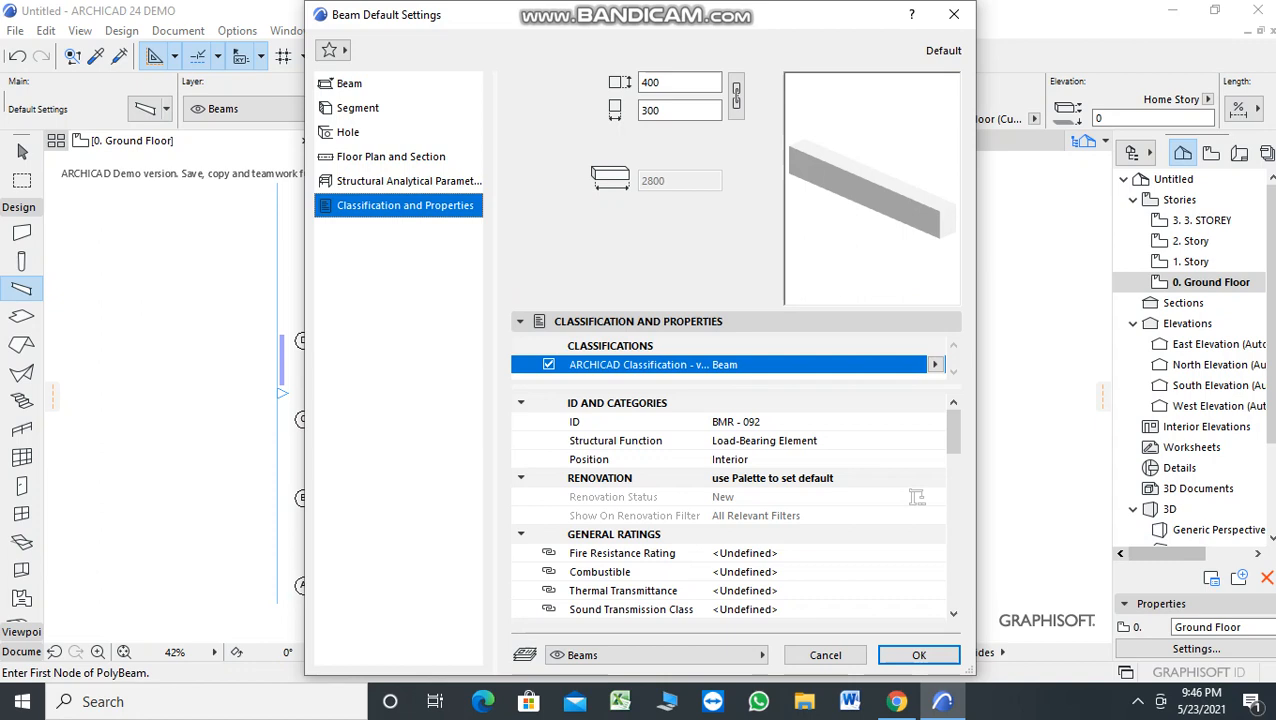
click(650, 655)
click(650, 655)
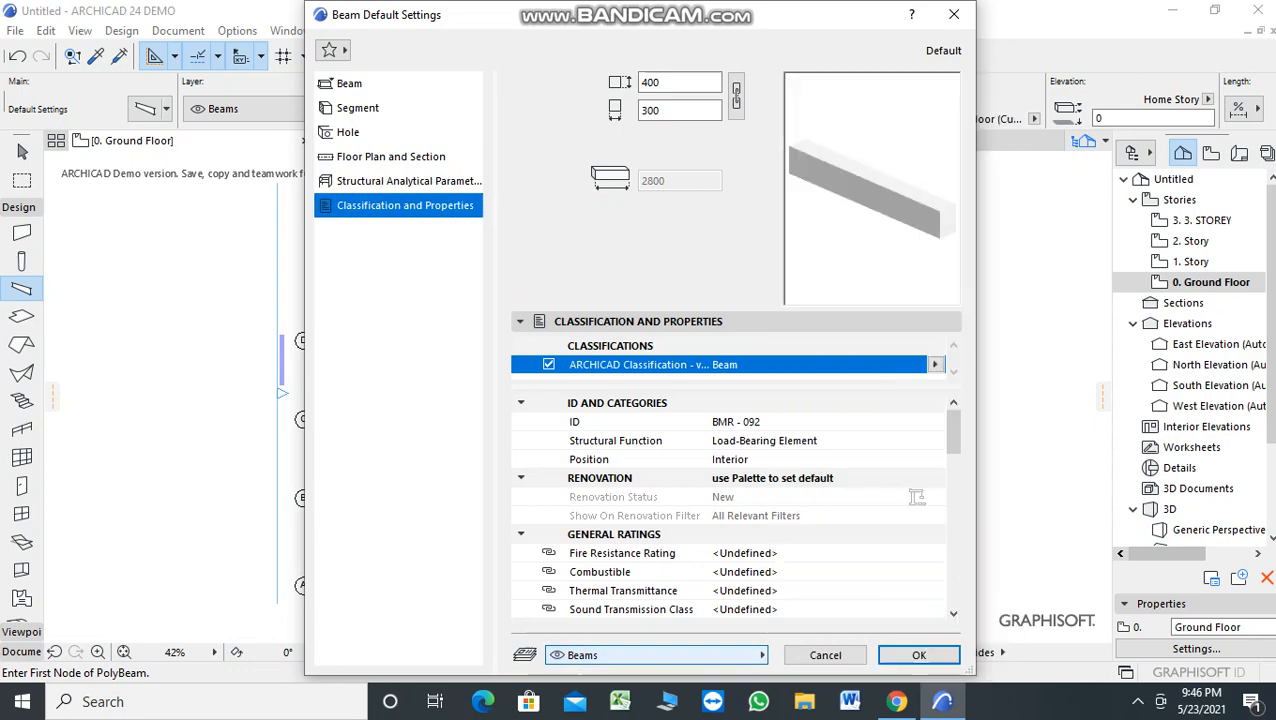
click(915, 652)
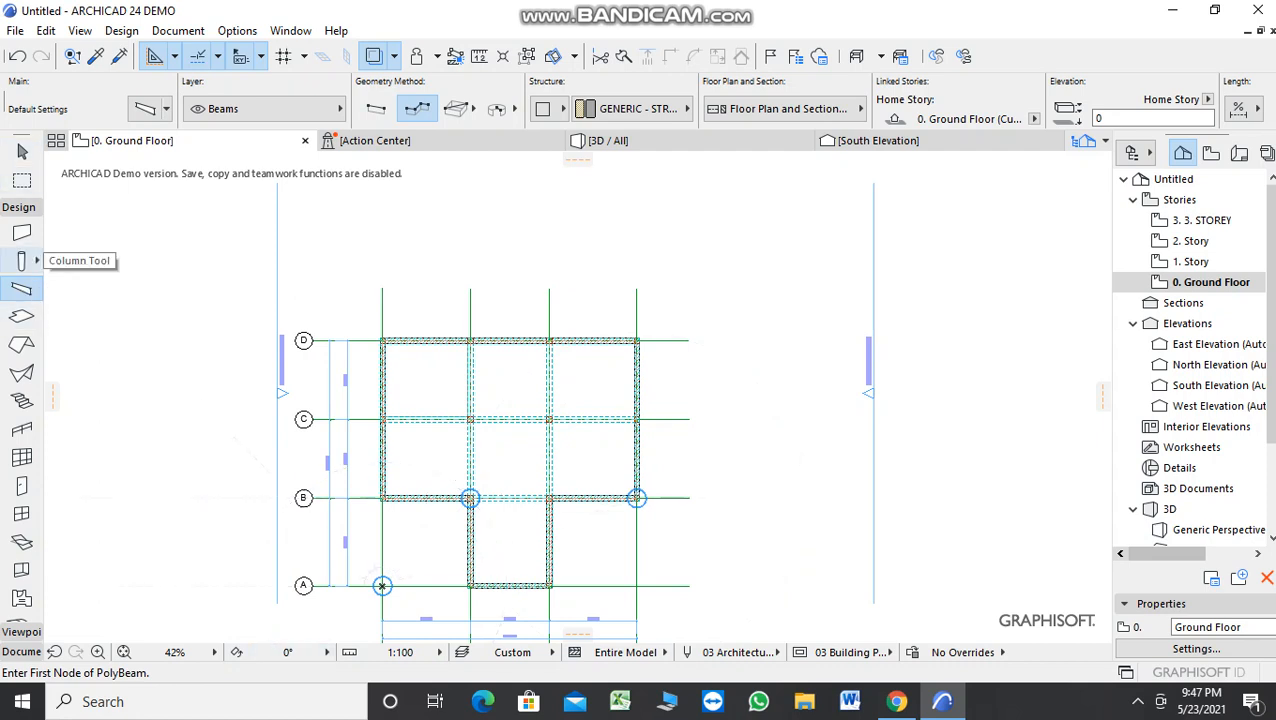
Step: In the wall default settings, link the wall top to 1. Story (Home + 1) and choose EF-04 Brick as the building material
click(22, 232)
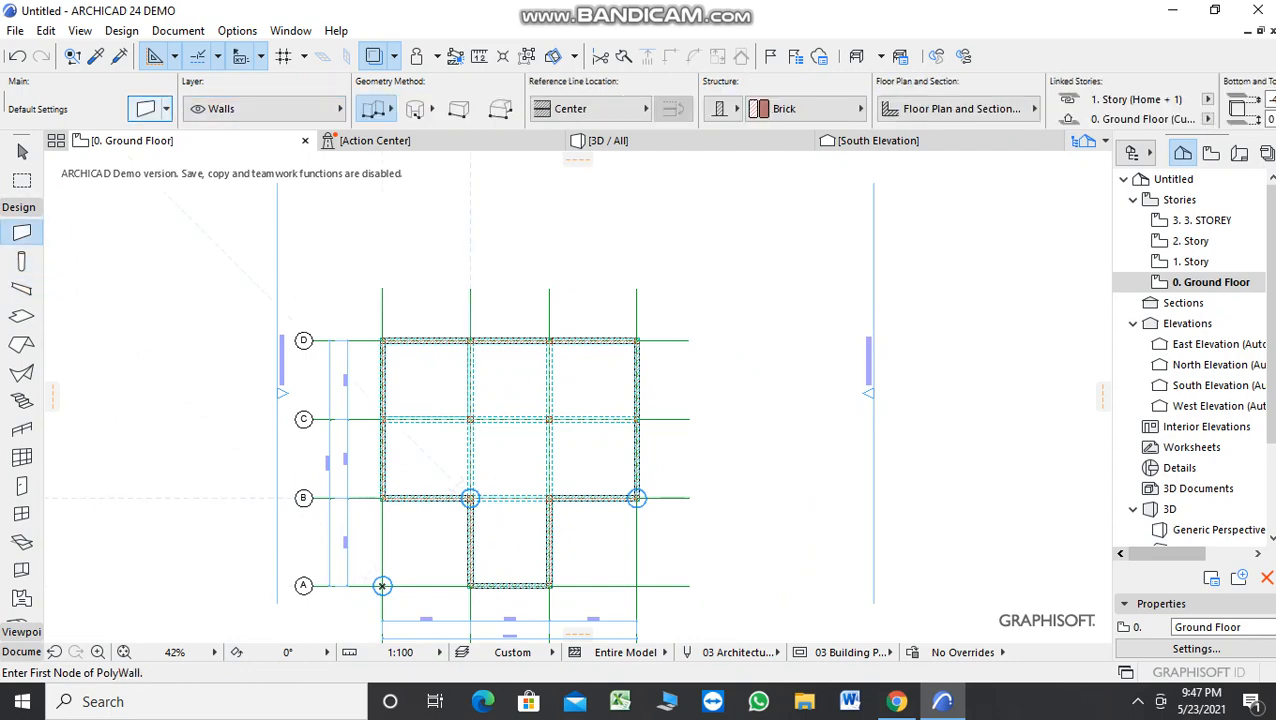
click(146, 108)
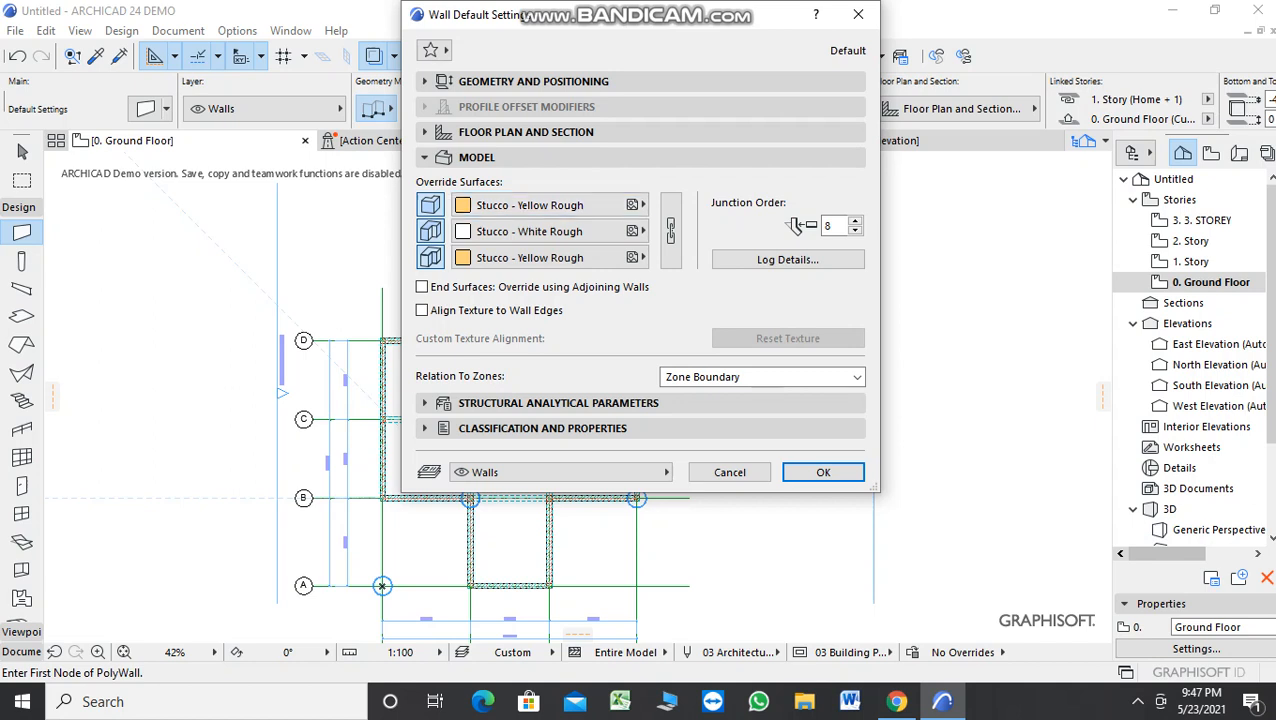
click(533, 82)
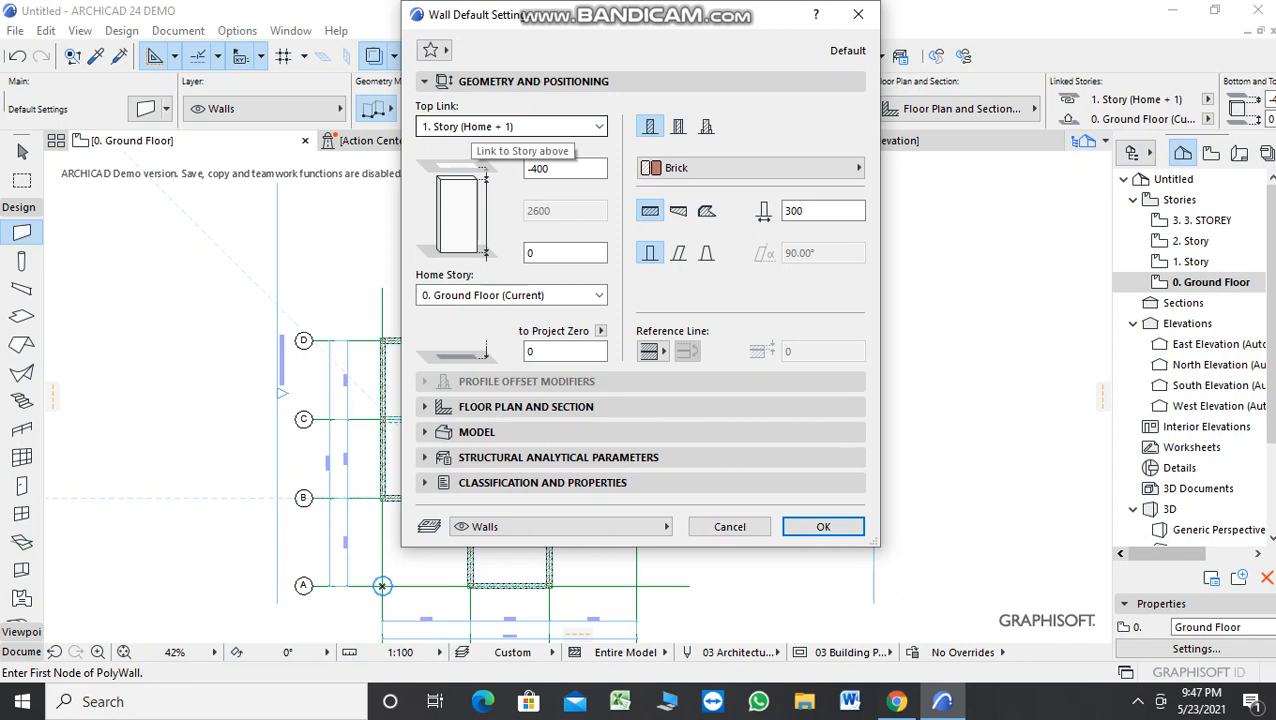
click(510, 127)
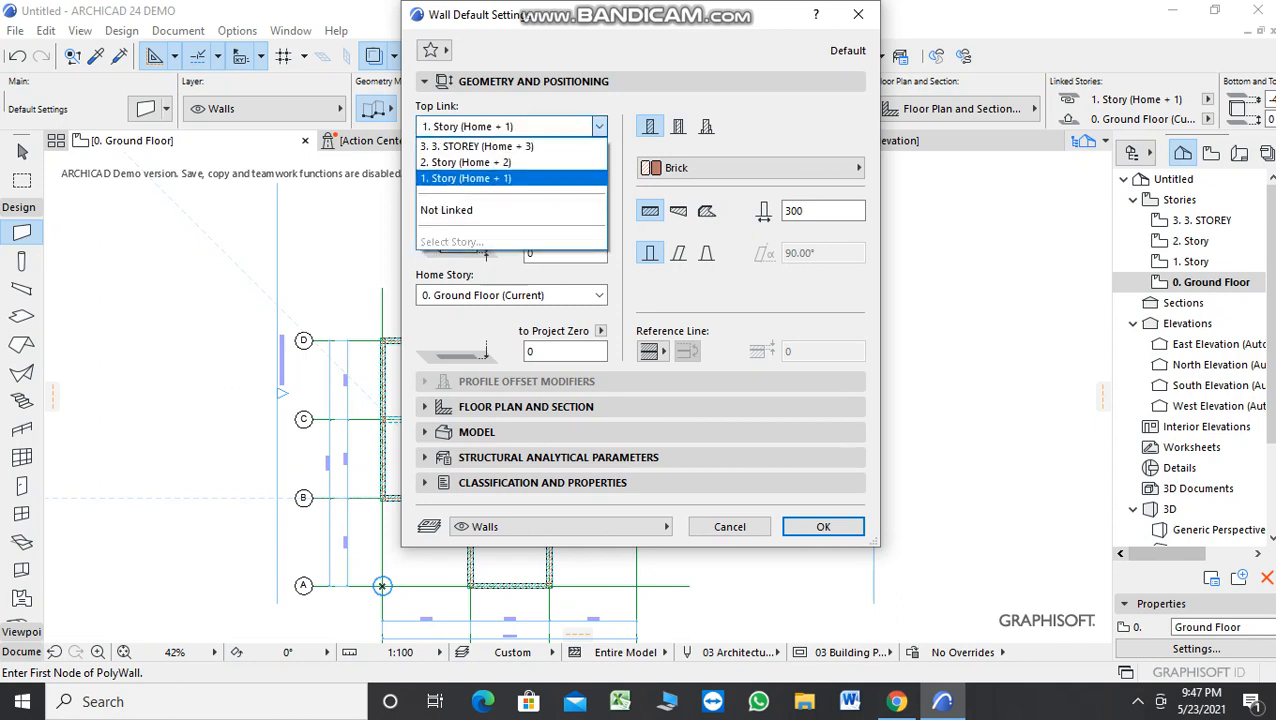
click(466, 178)
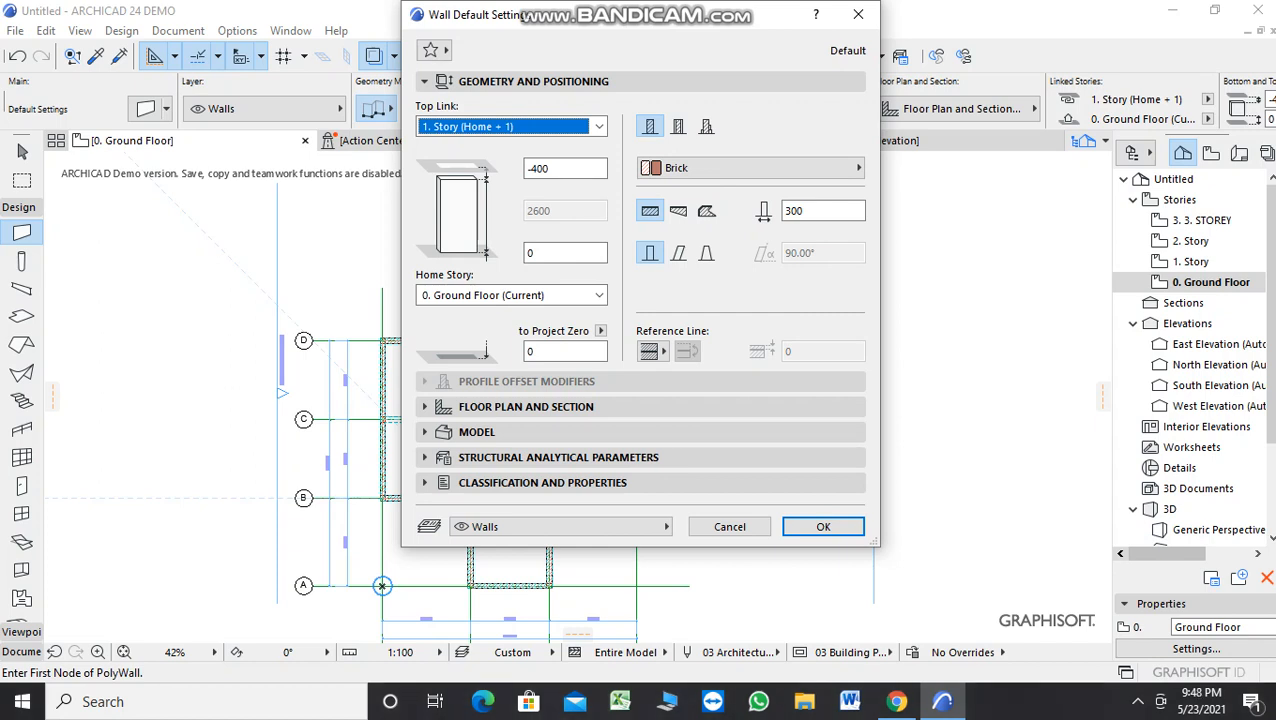
click(750, 167)
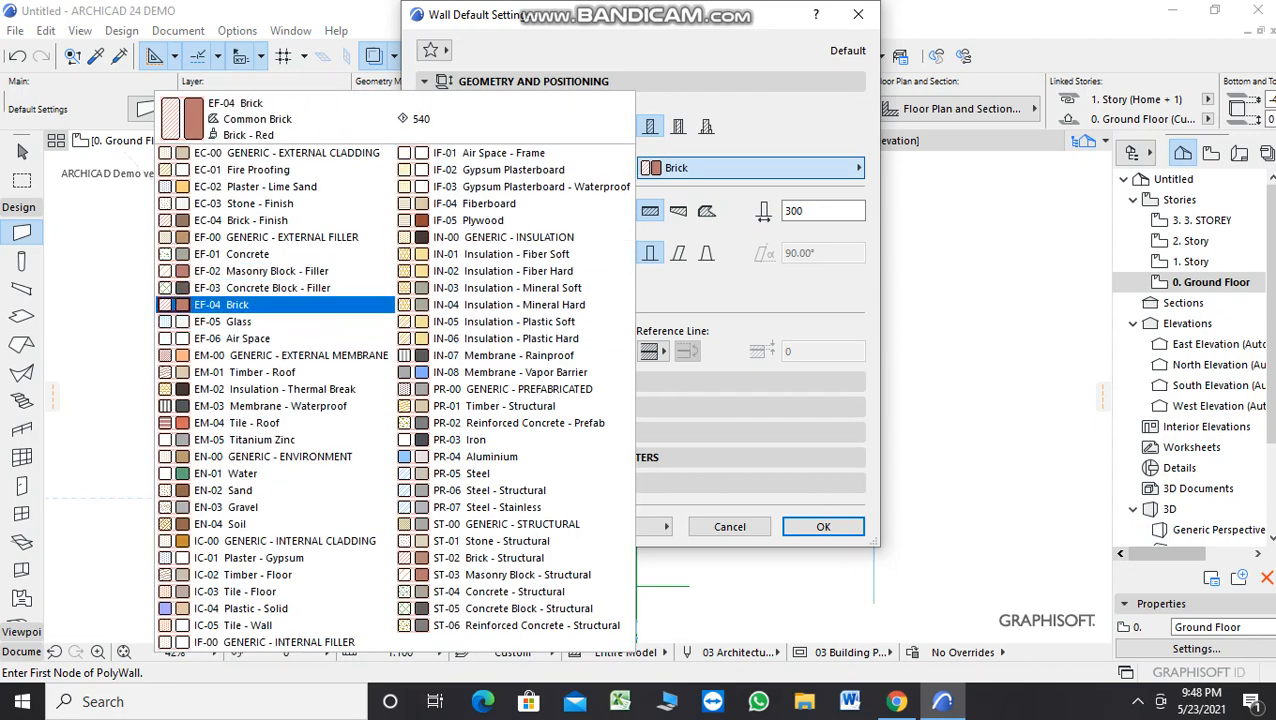
click(237, 304)
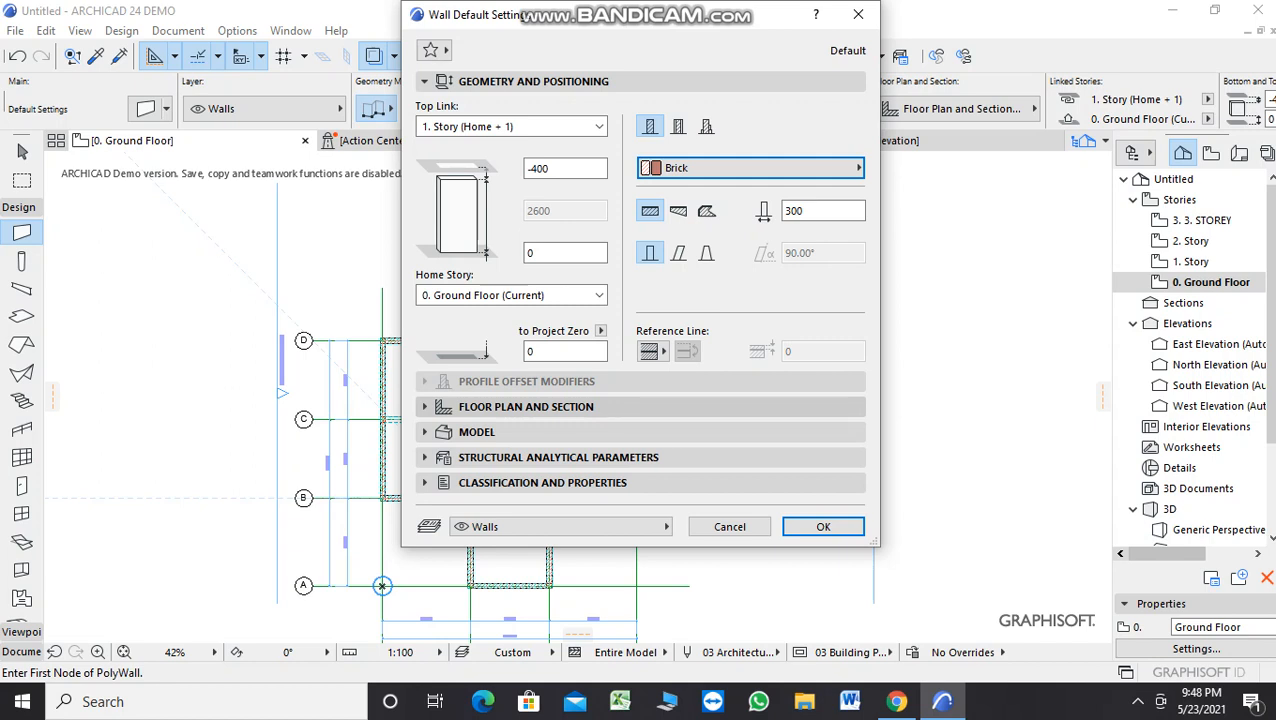
Step: Check the wall's floor plan display and choose Stucco - Yellow Rough as its outside face surface
click(525, 406)
click(525, 406)
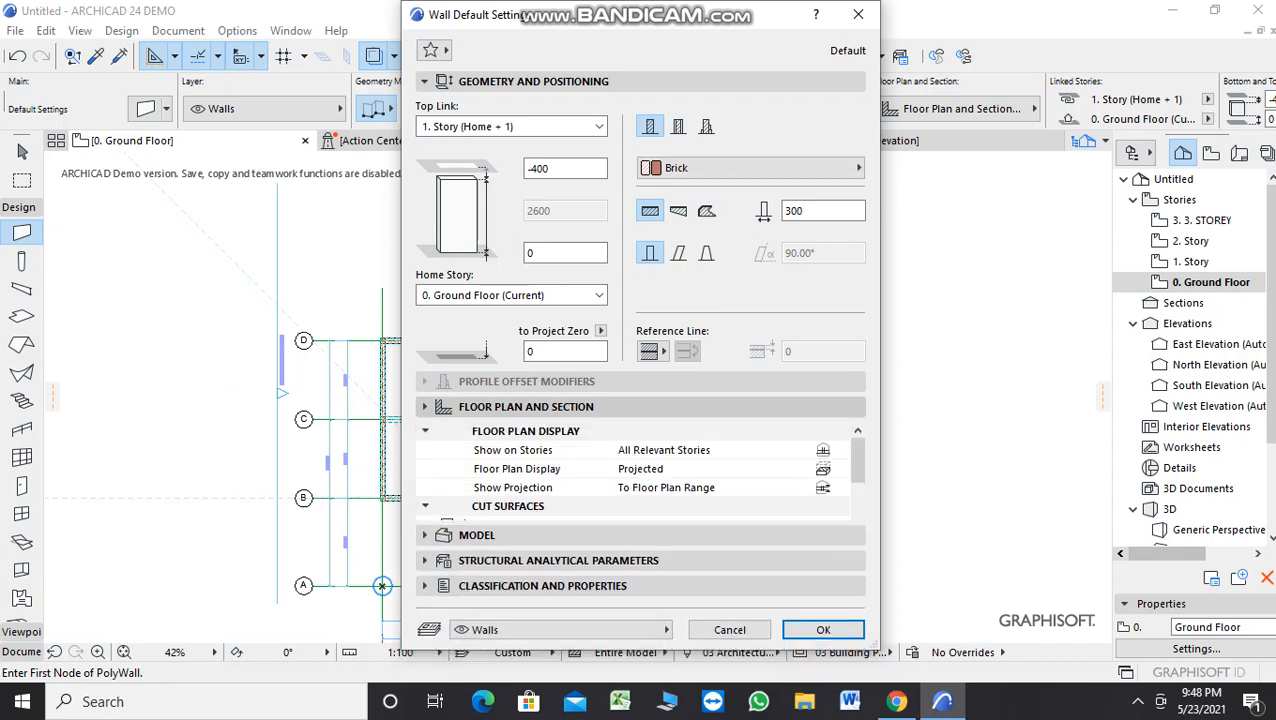
click(525, 432)
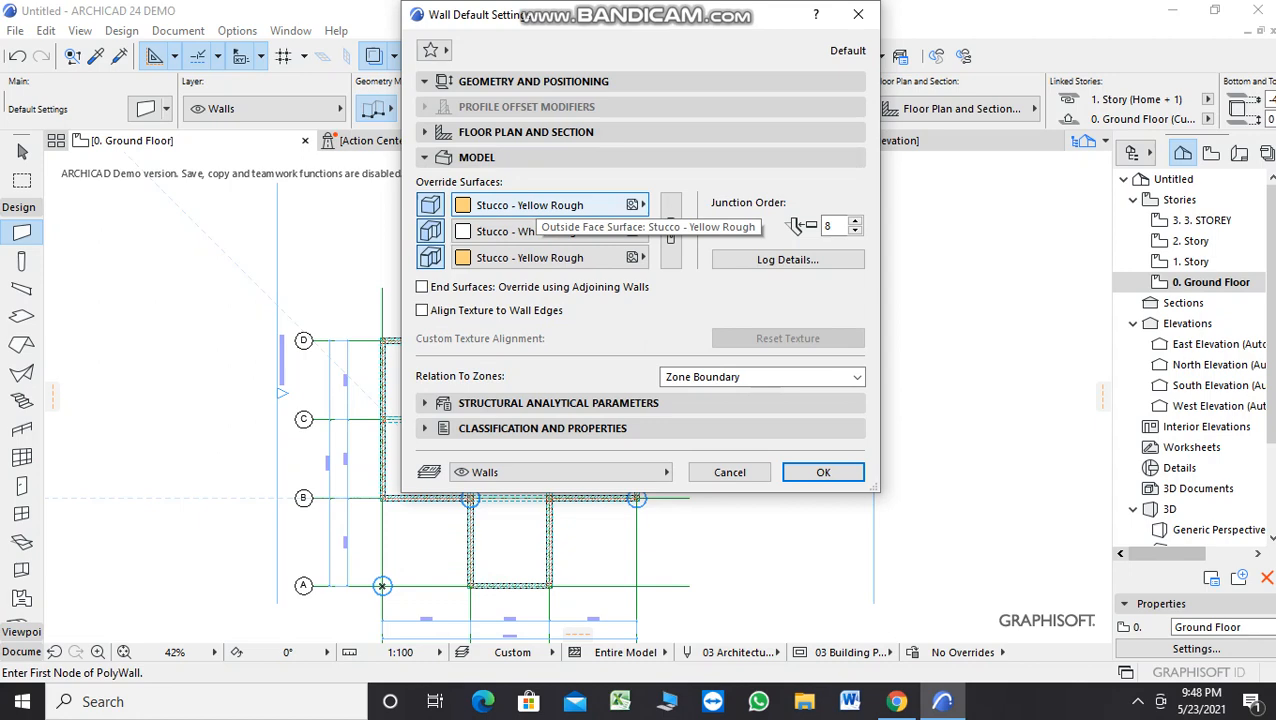
click(560, 205)
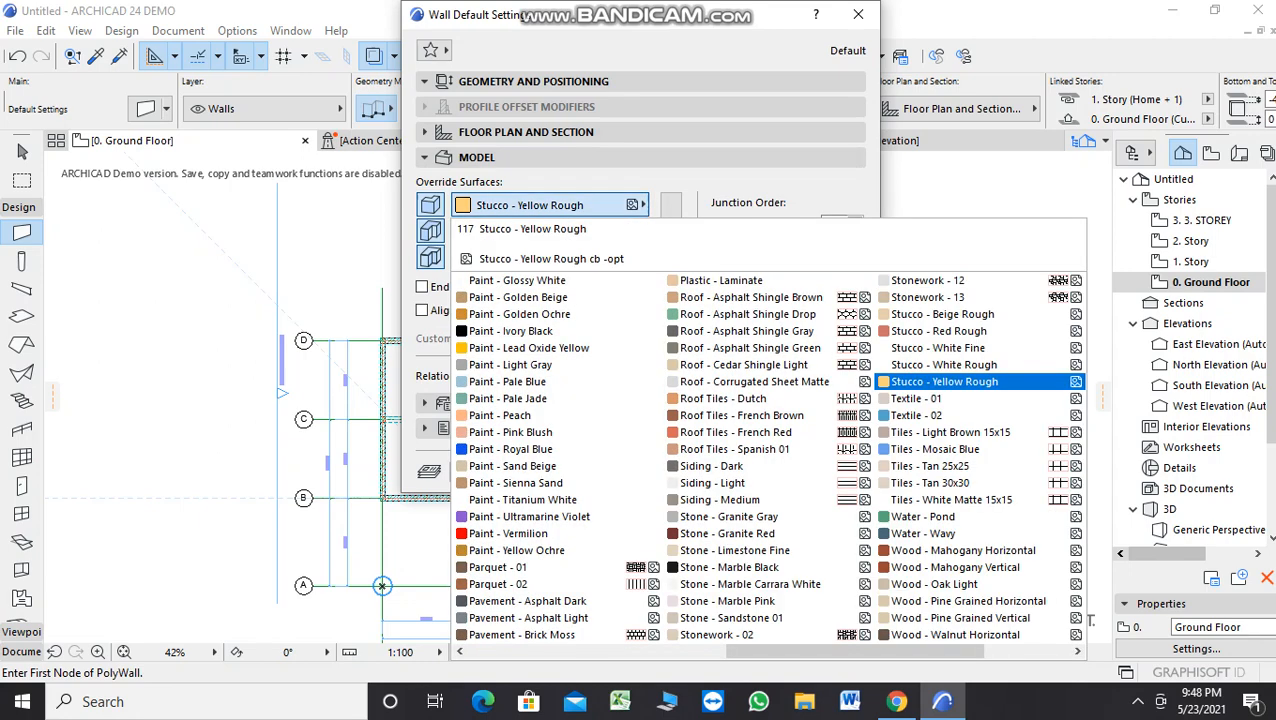
click(944, 382)
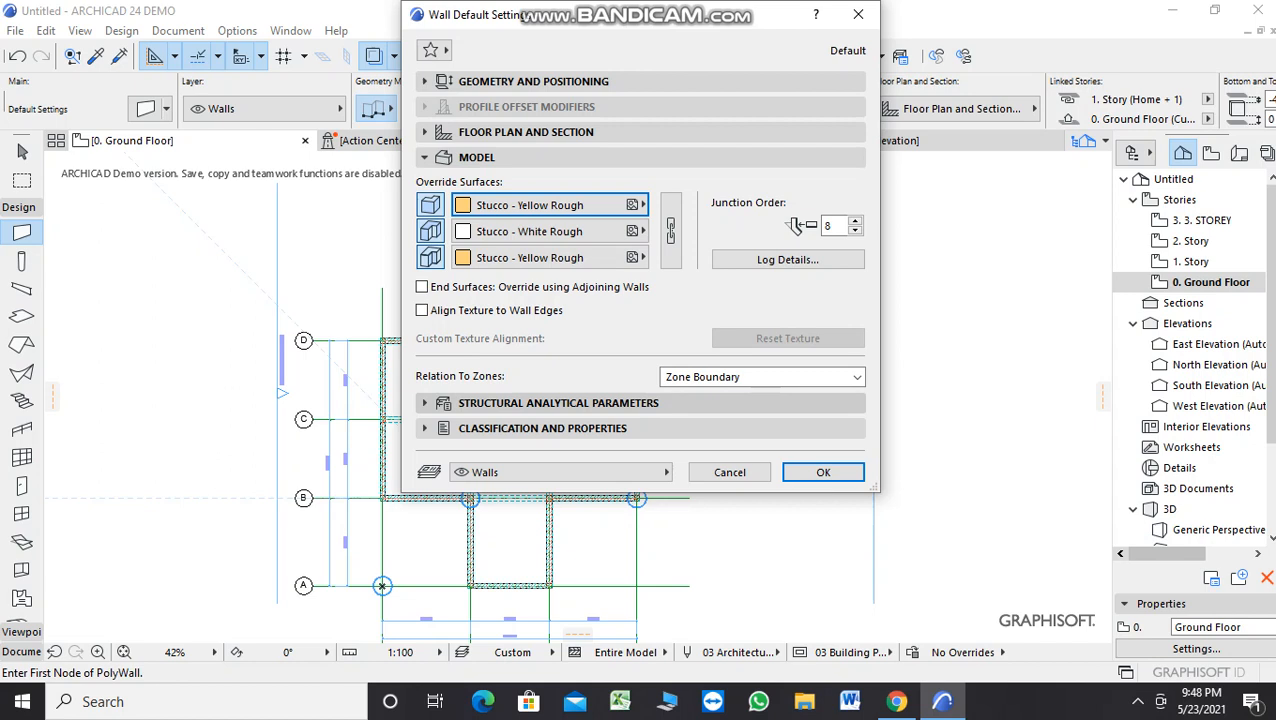
Step: Review the wall's structural analytical parameters and classification, and accept the wall default settings
click(558, 403)
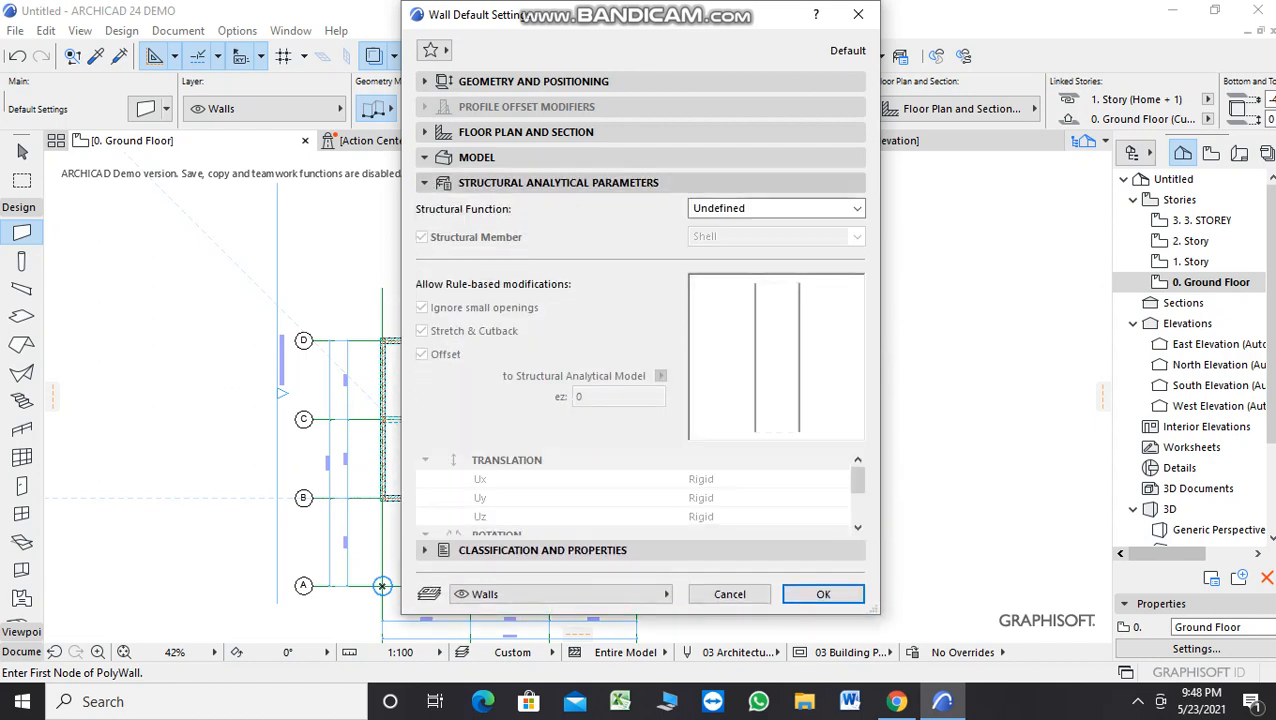
click(445, 183)
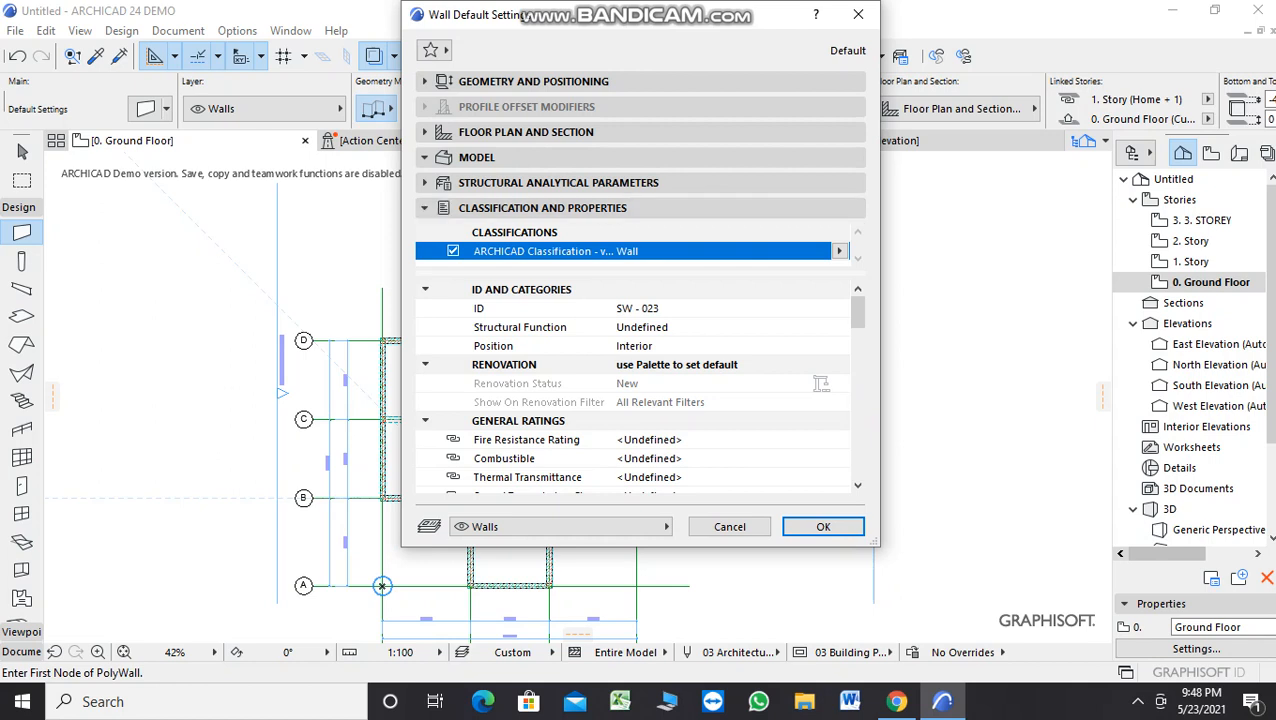
click(445, 208)
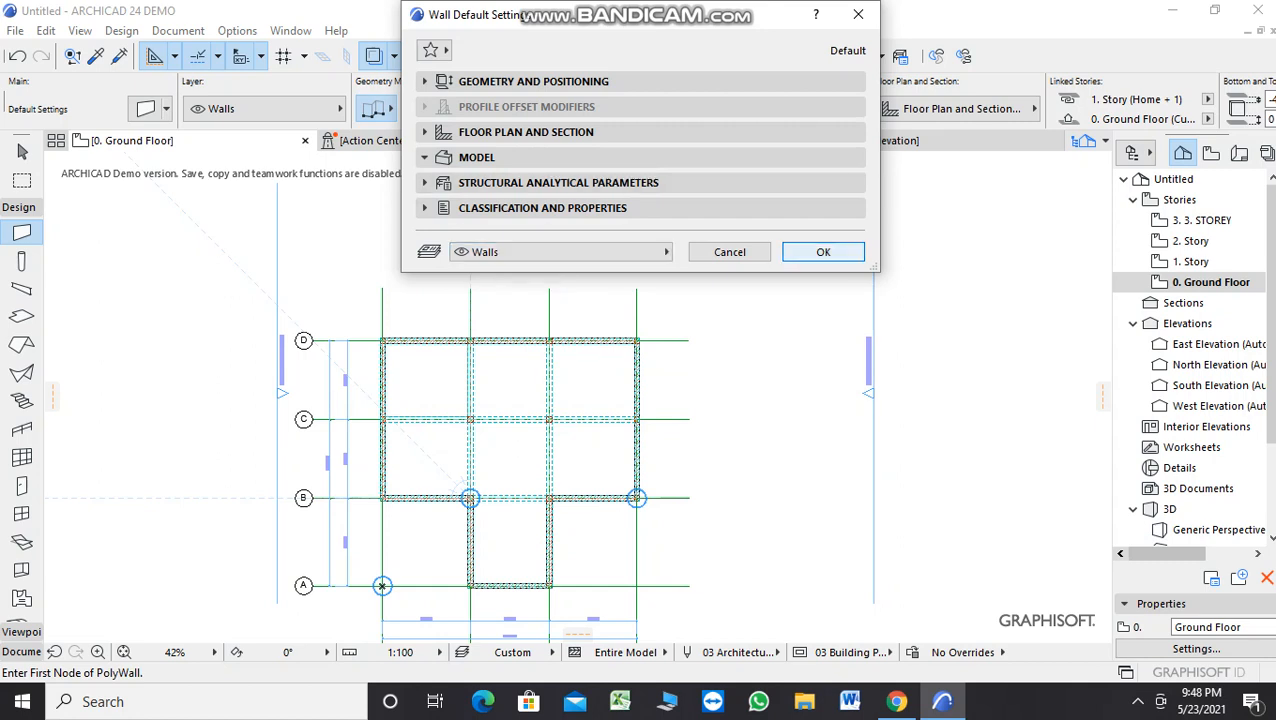
click(823, 252)
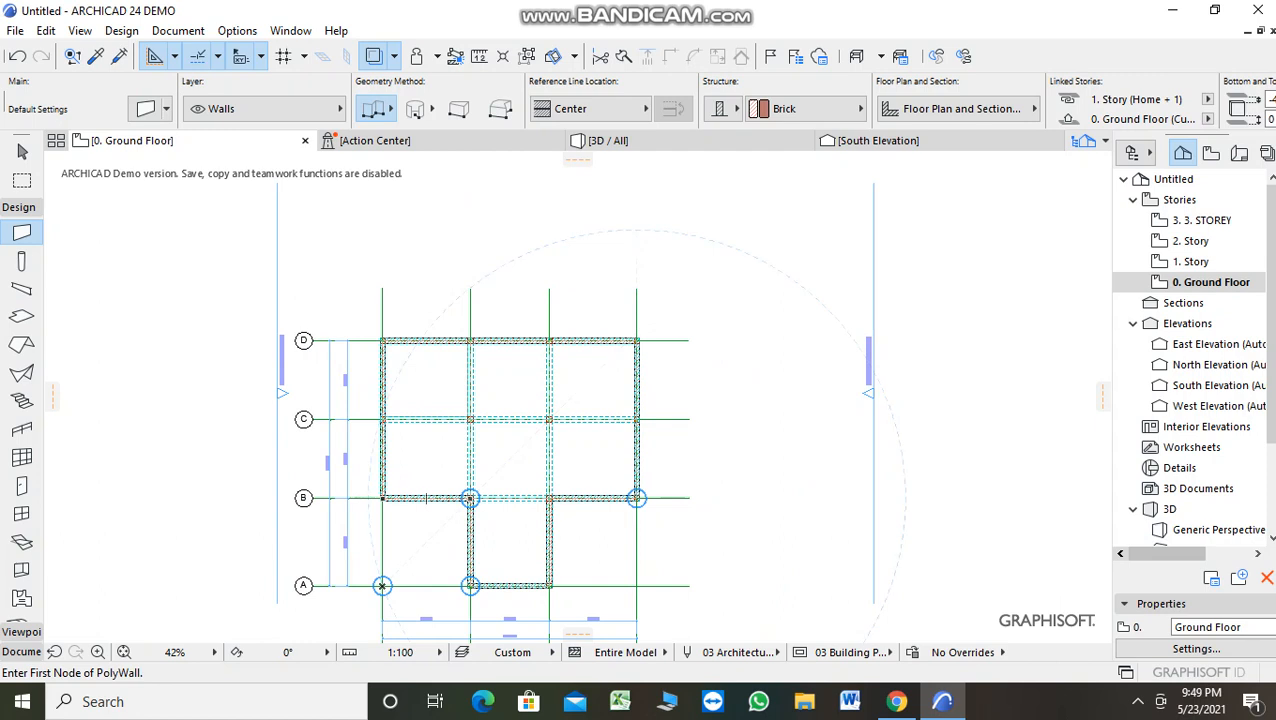
Step: Open the slab default settings and review the slab's geometry, model surface overrides and structural analytical parameters
click(22, 316)
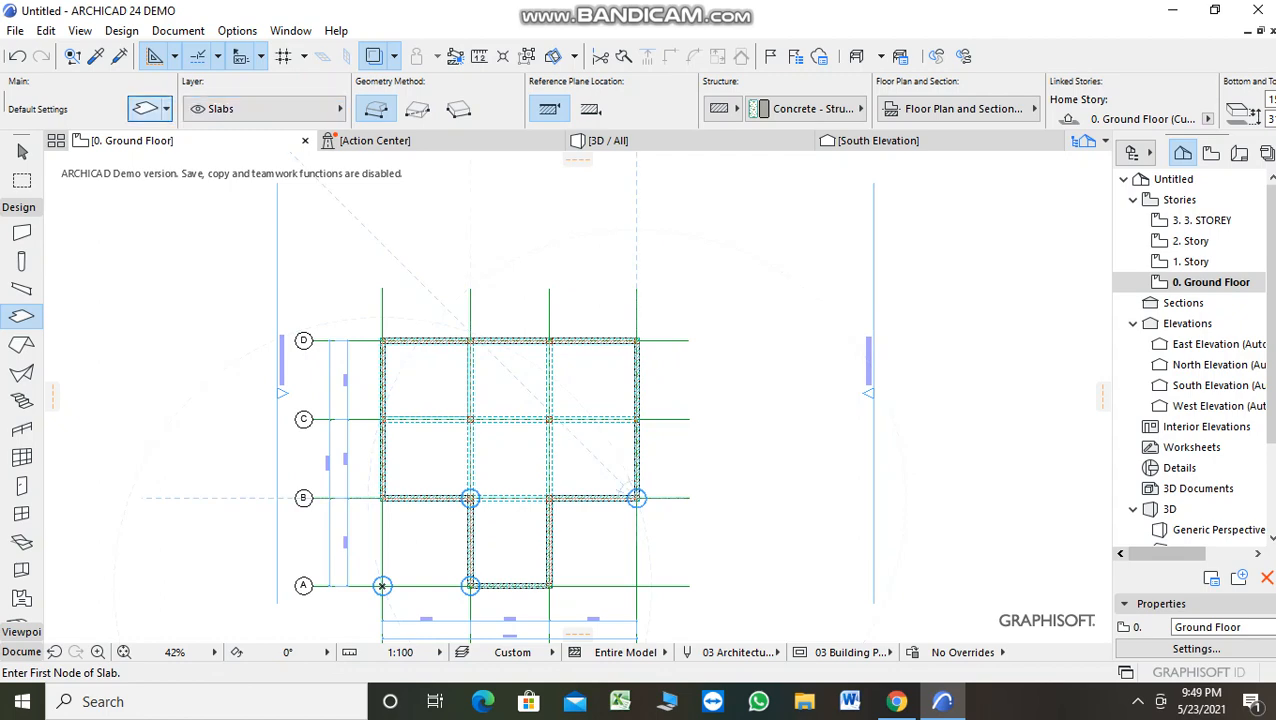
click(145, 108)
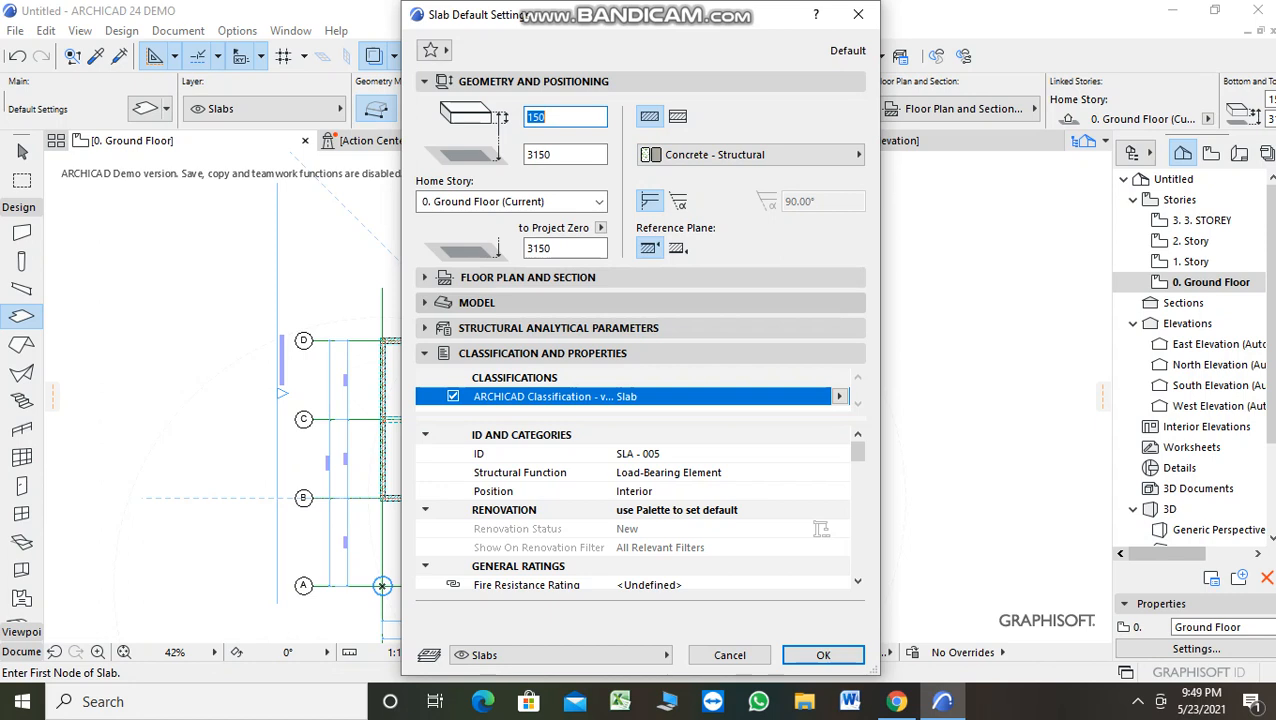
click(510, 303)
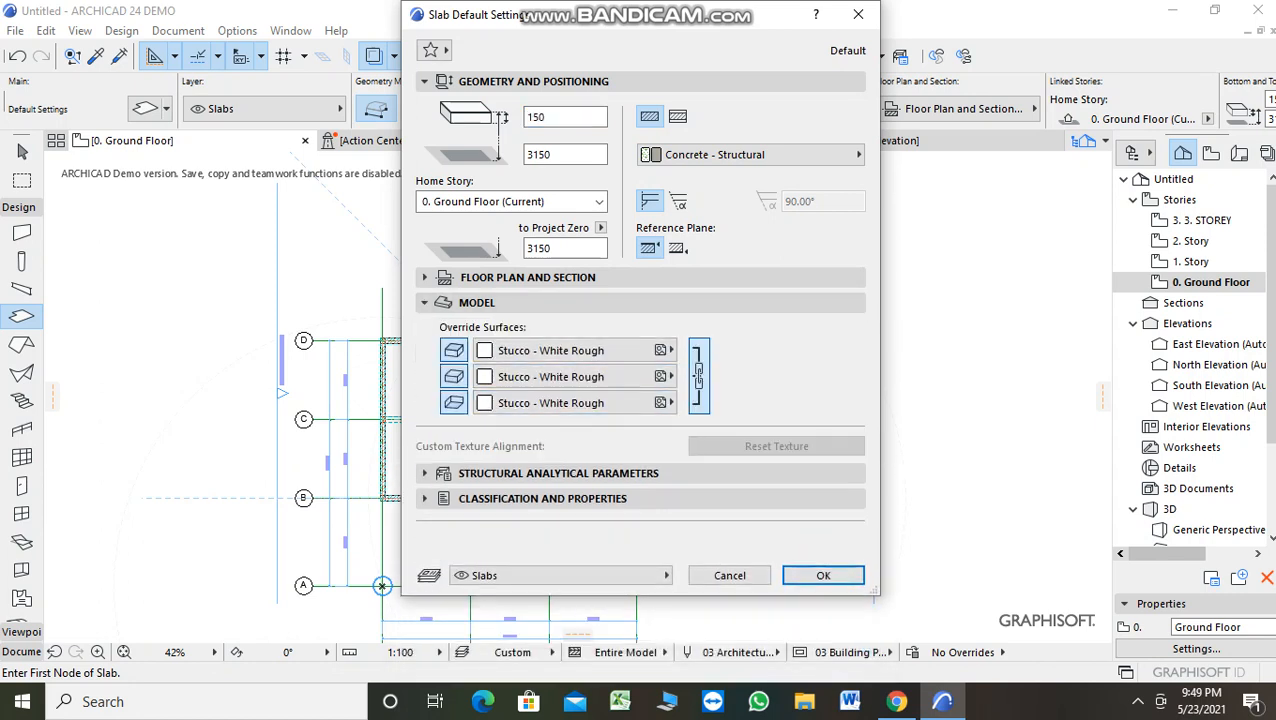
click(510, 302)
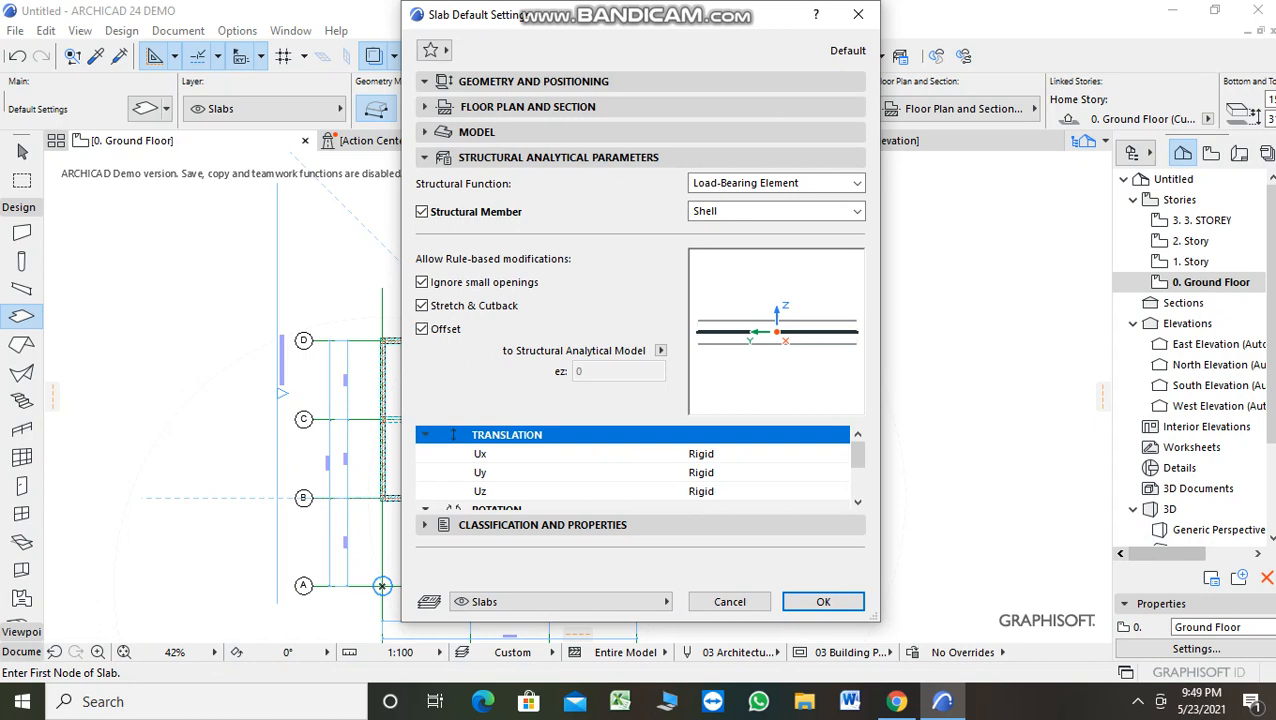
click(453, 434)
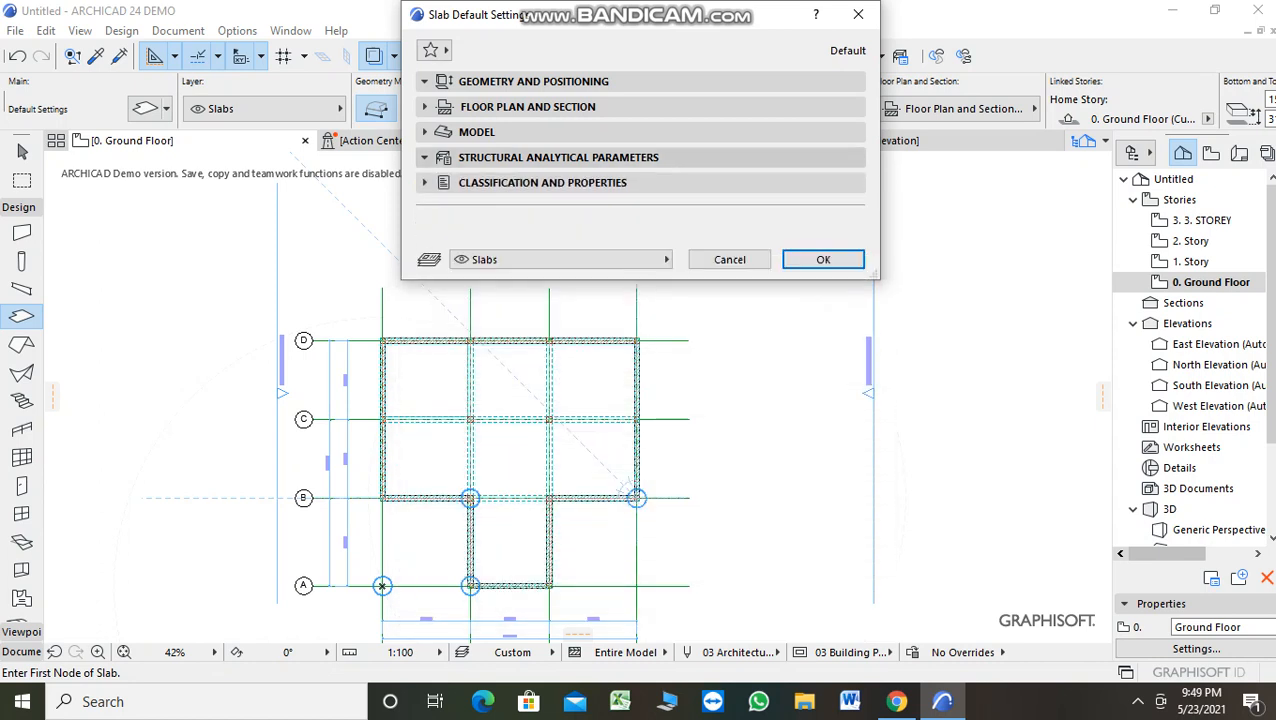
click(558, 157)
click(558, 157)
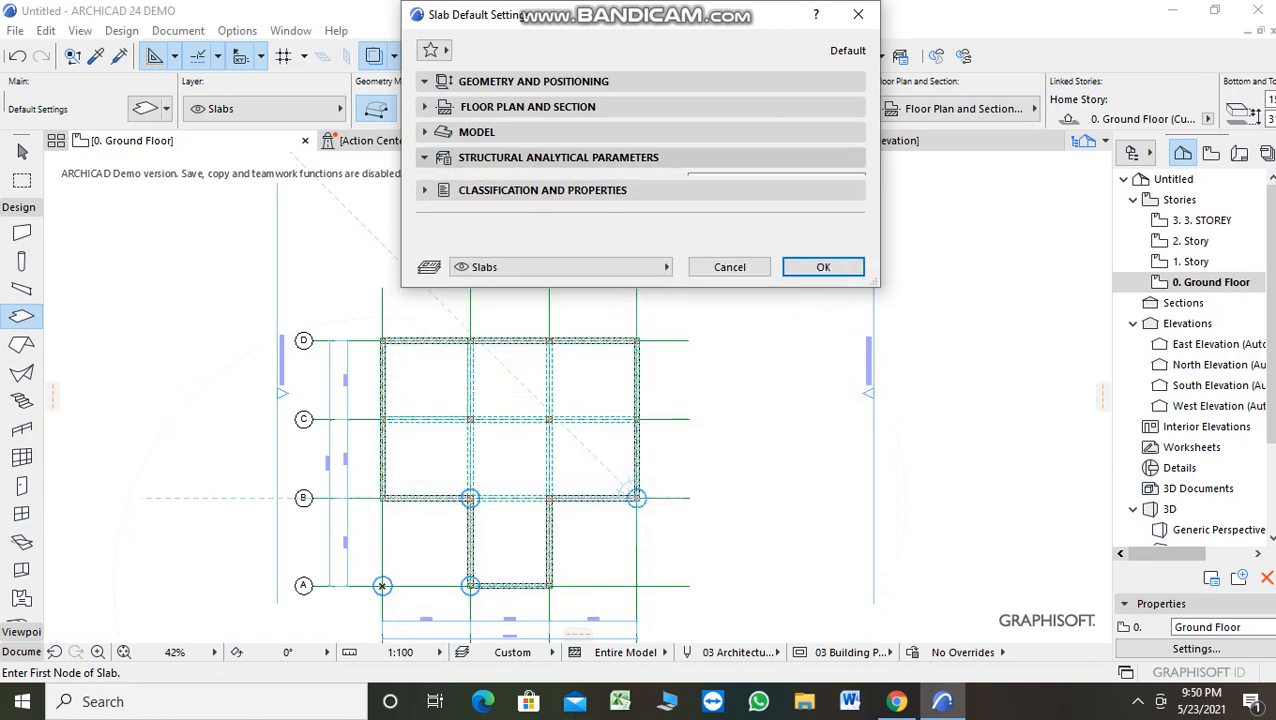
Step: Check the slab's classification, properties and Slabs layer, and accept the slab default settings
click(543, 183)
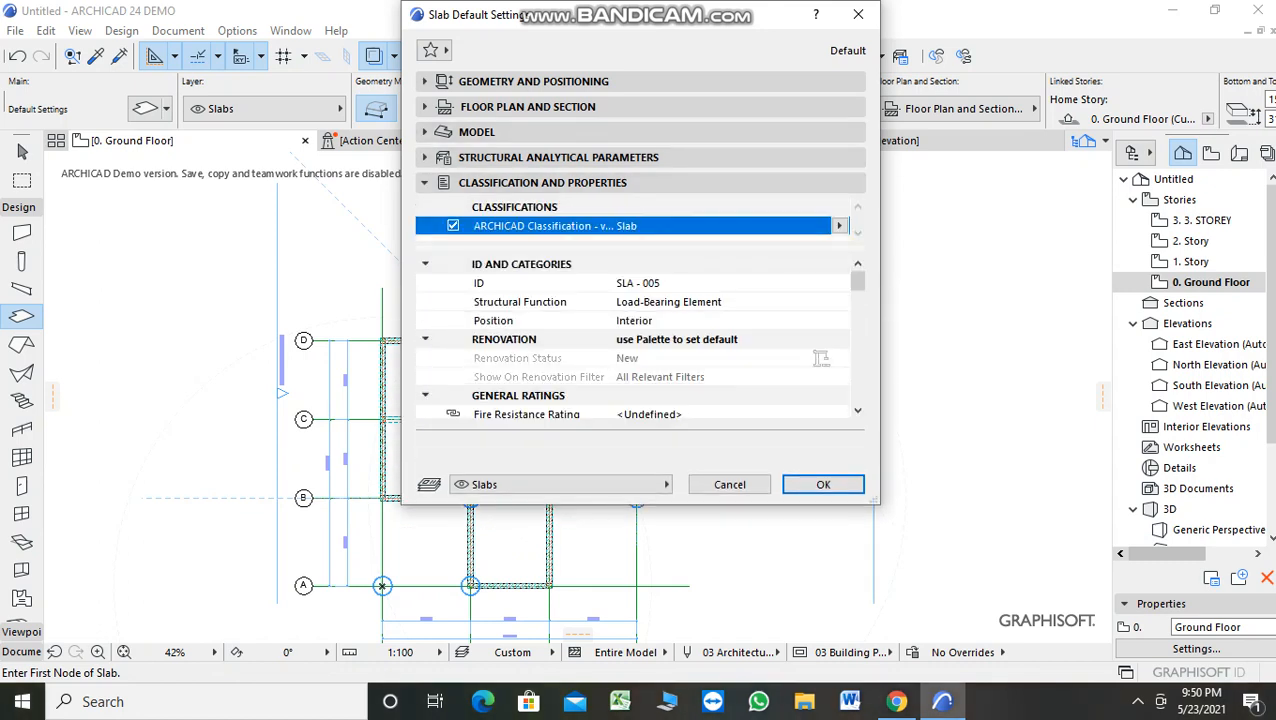
click(700, 182)
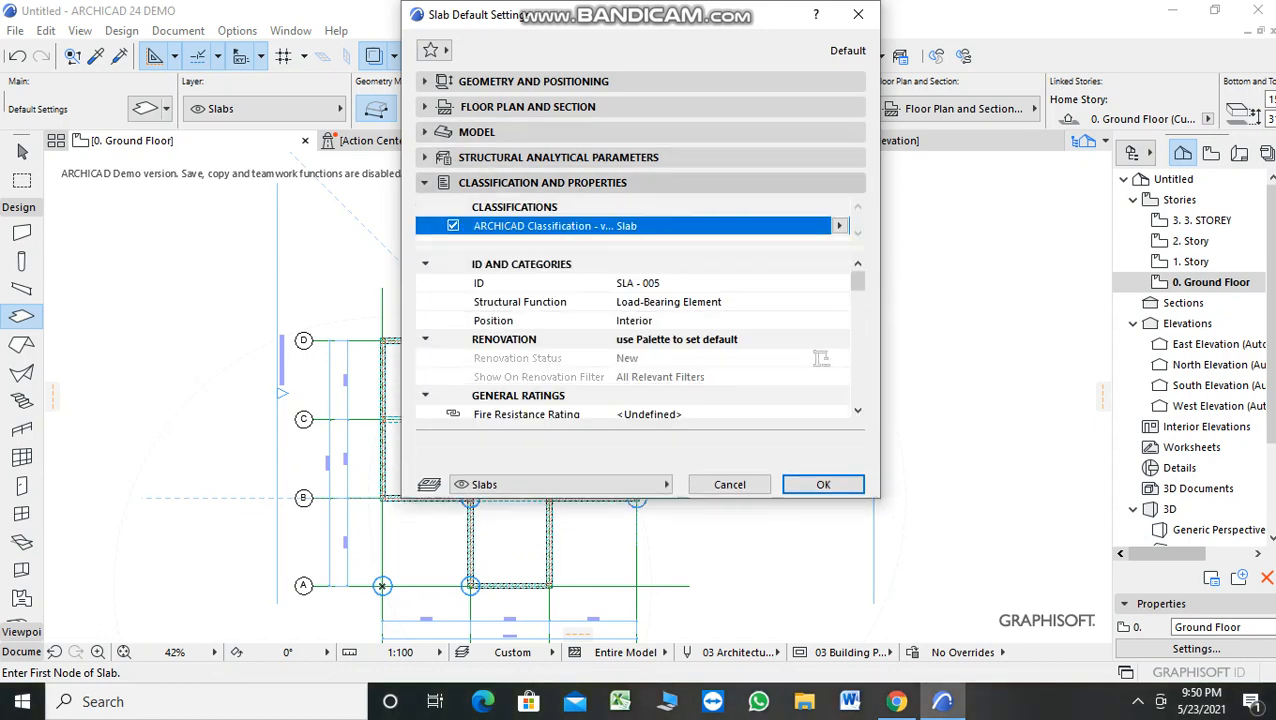
click(558, 157)
click(558, 157)
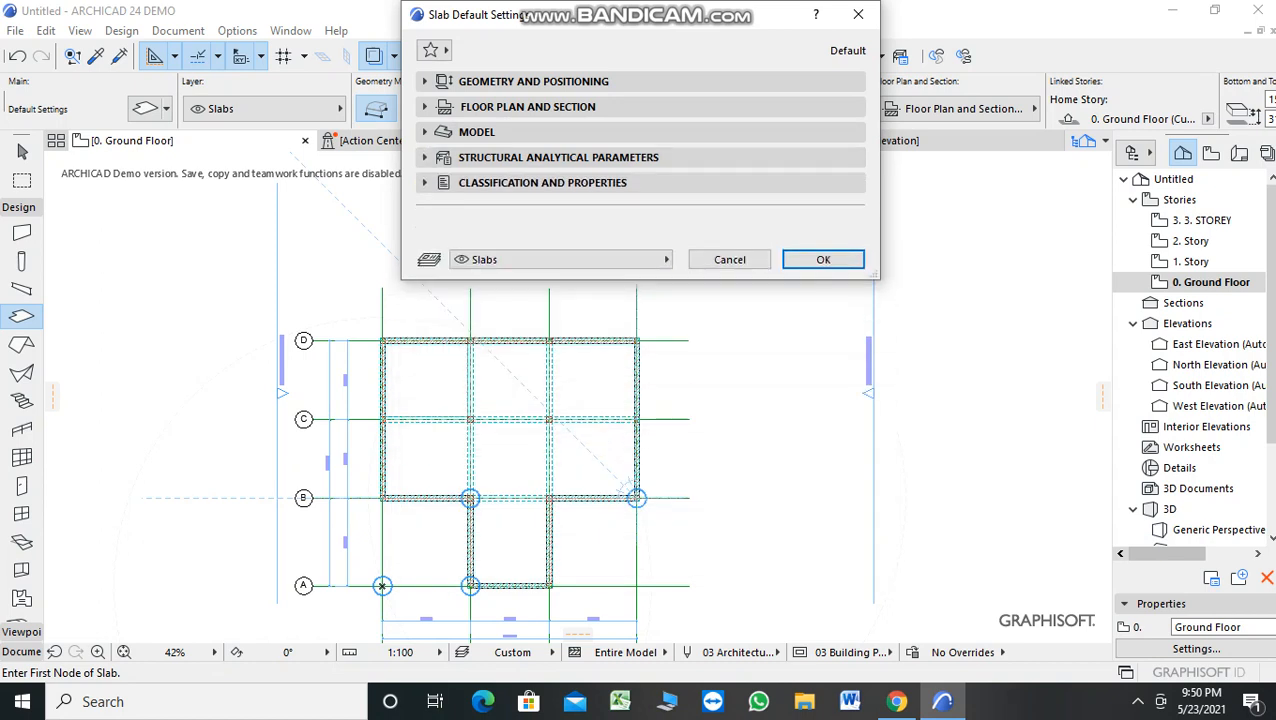
click(560, 259)
key(Escape)
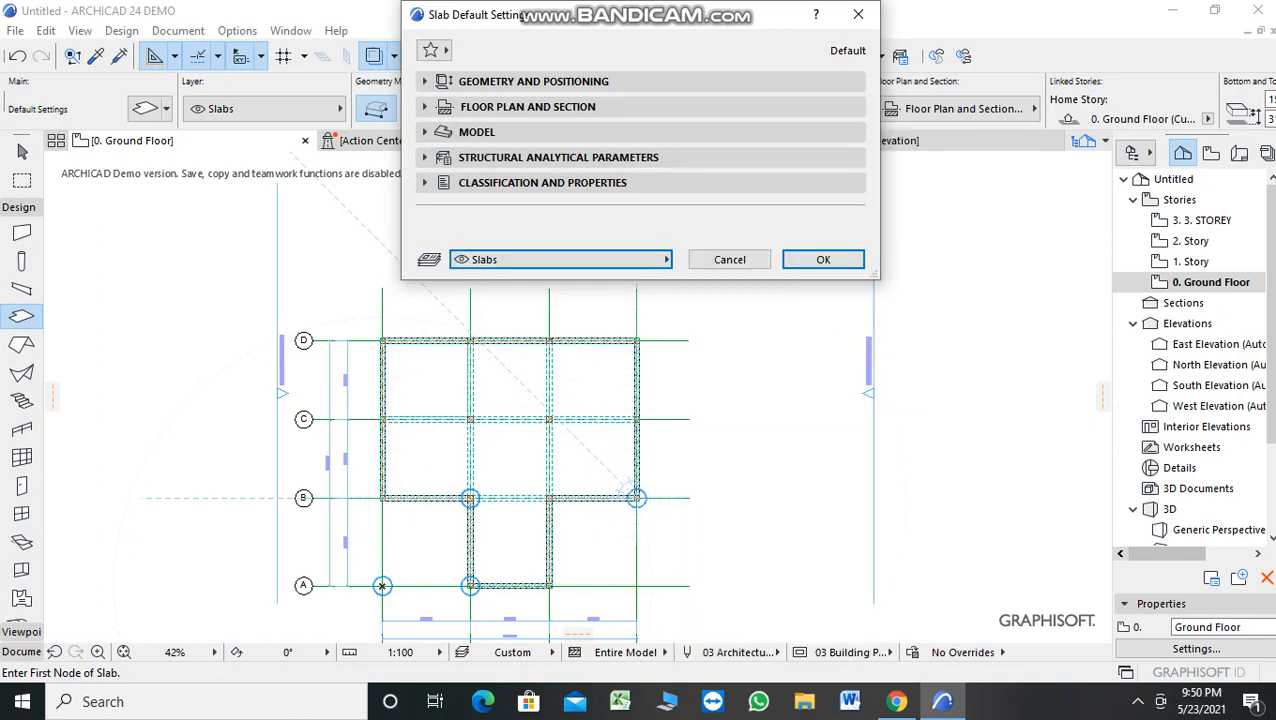
click(823, 259)
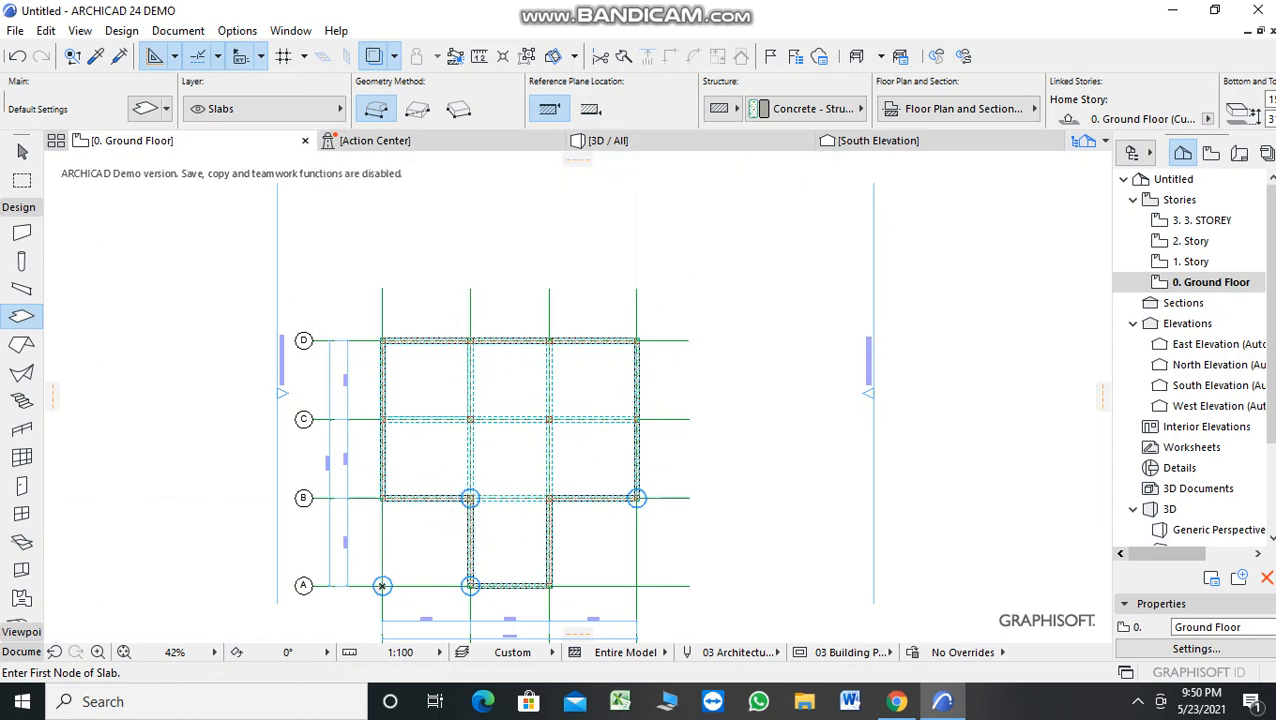
Step: Open the 1. Story floor plan
click(1084, 141)
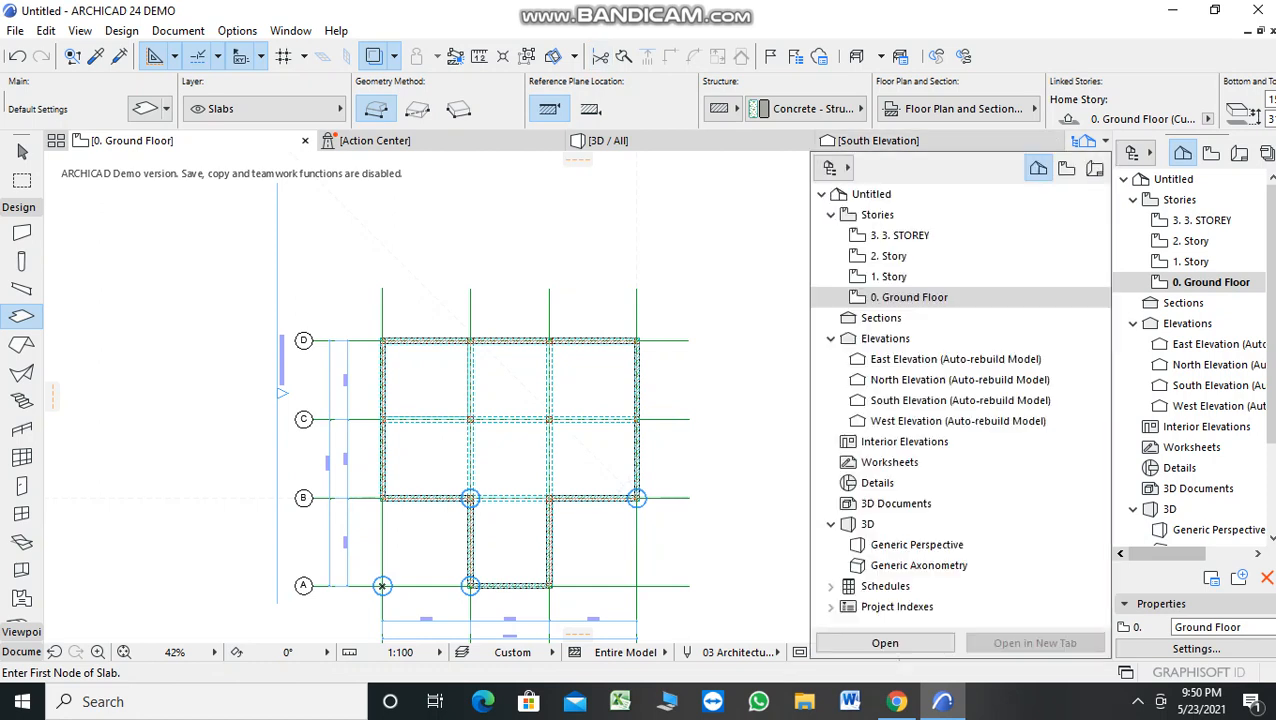
click(888, 256)
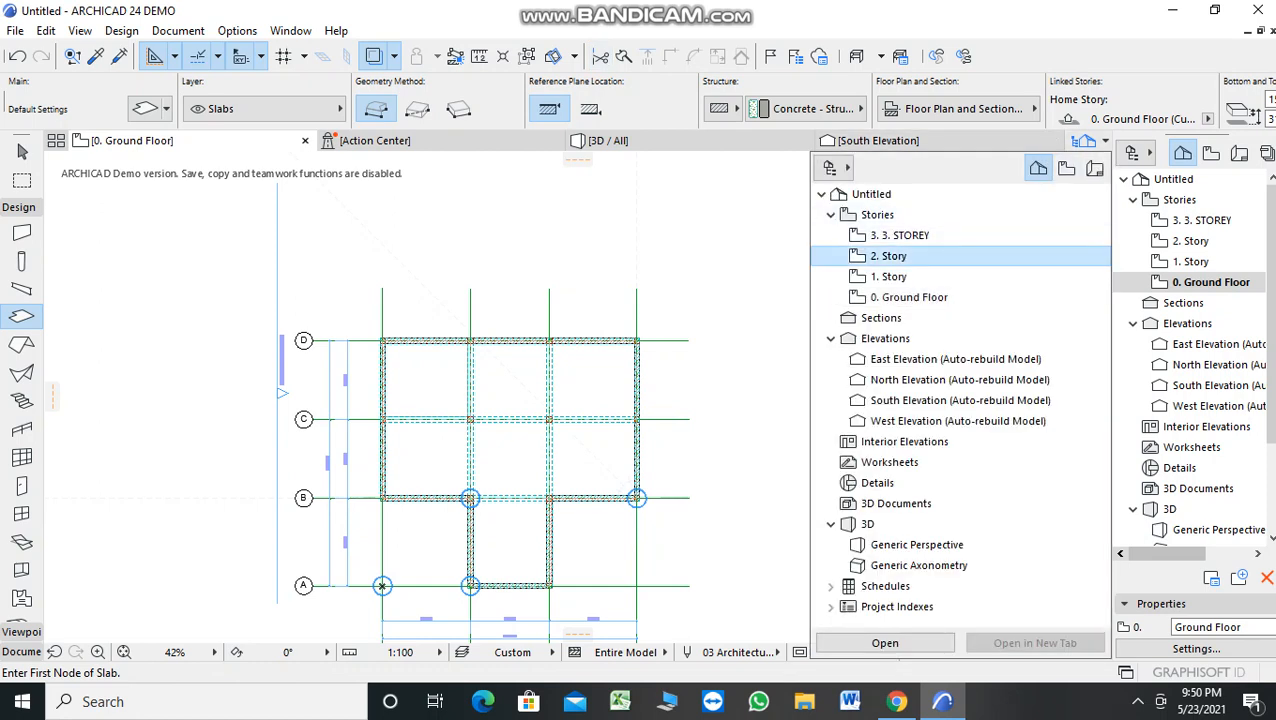
click(888, 277)
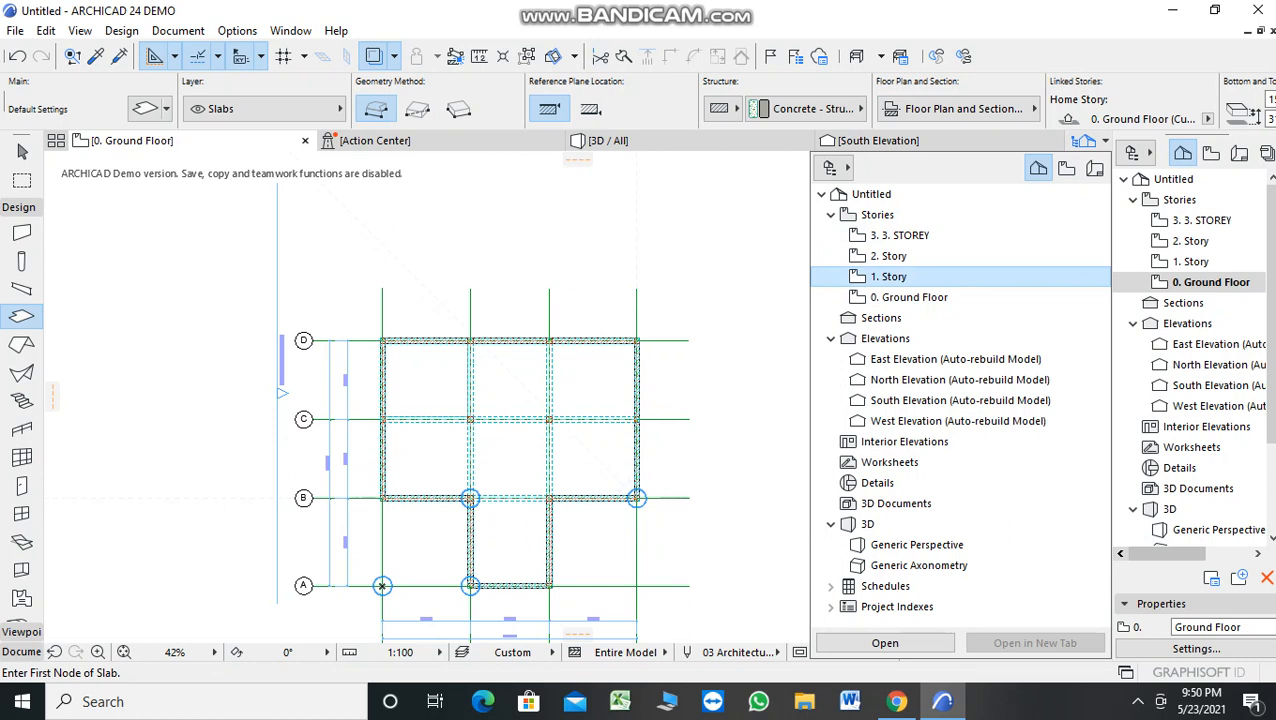
double_click(888, 277)
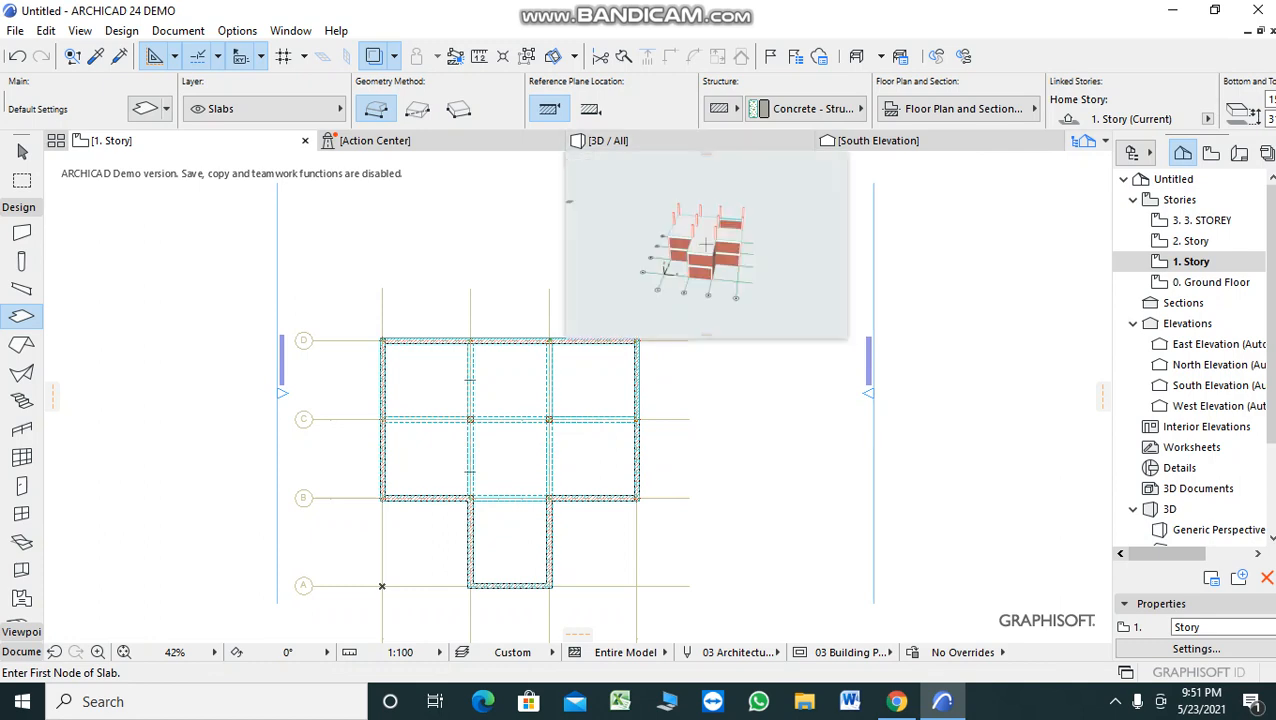
Step: Switch from the 1. Story plan to the 3D view of the whole building
click(1083, 141)
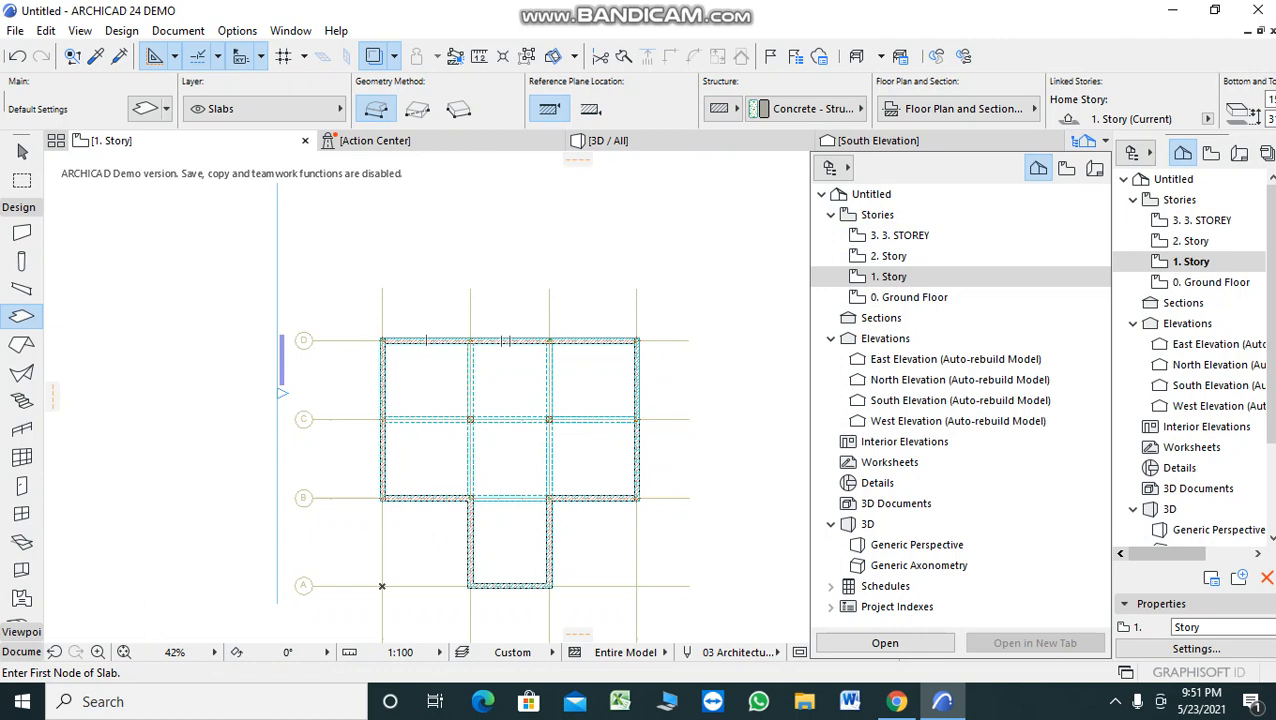
key(Escape)
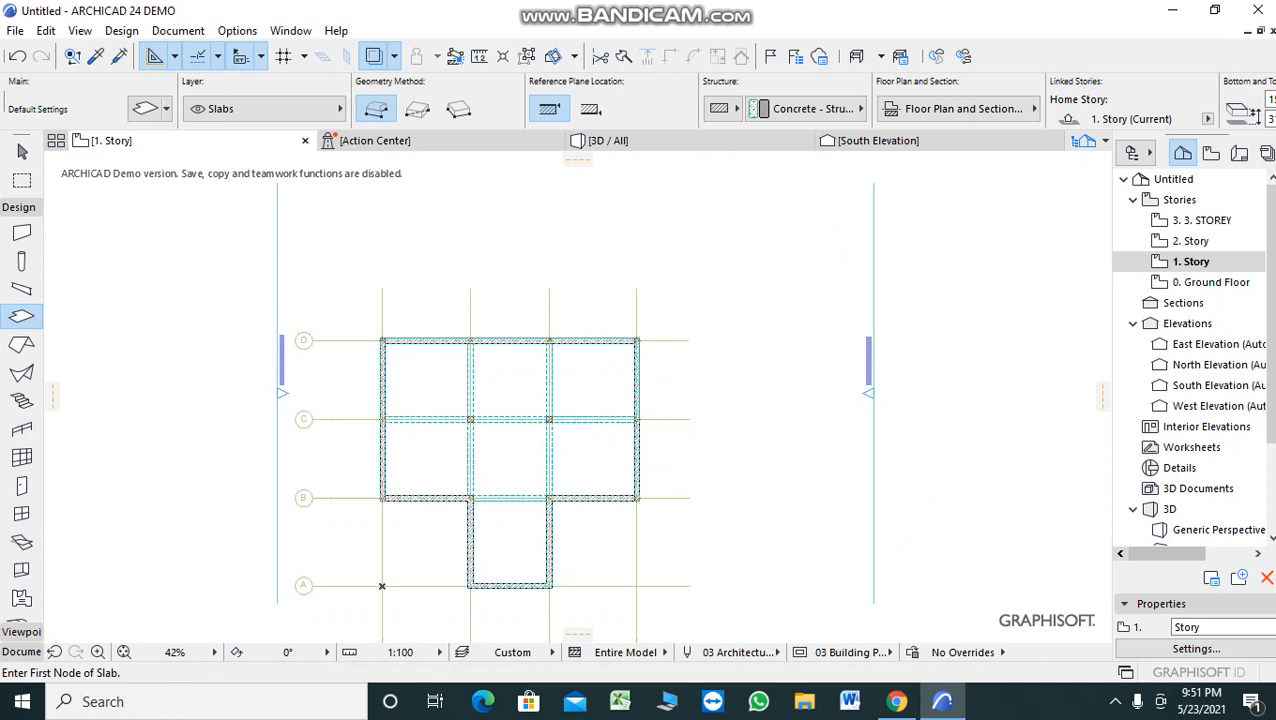
click(605, 140)
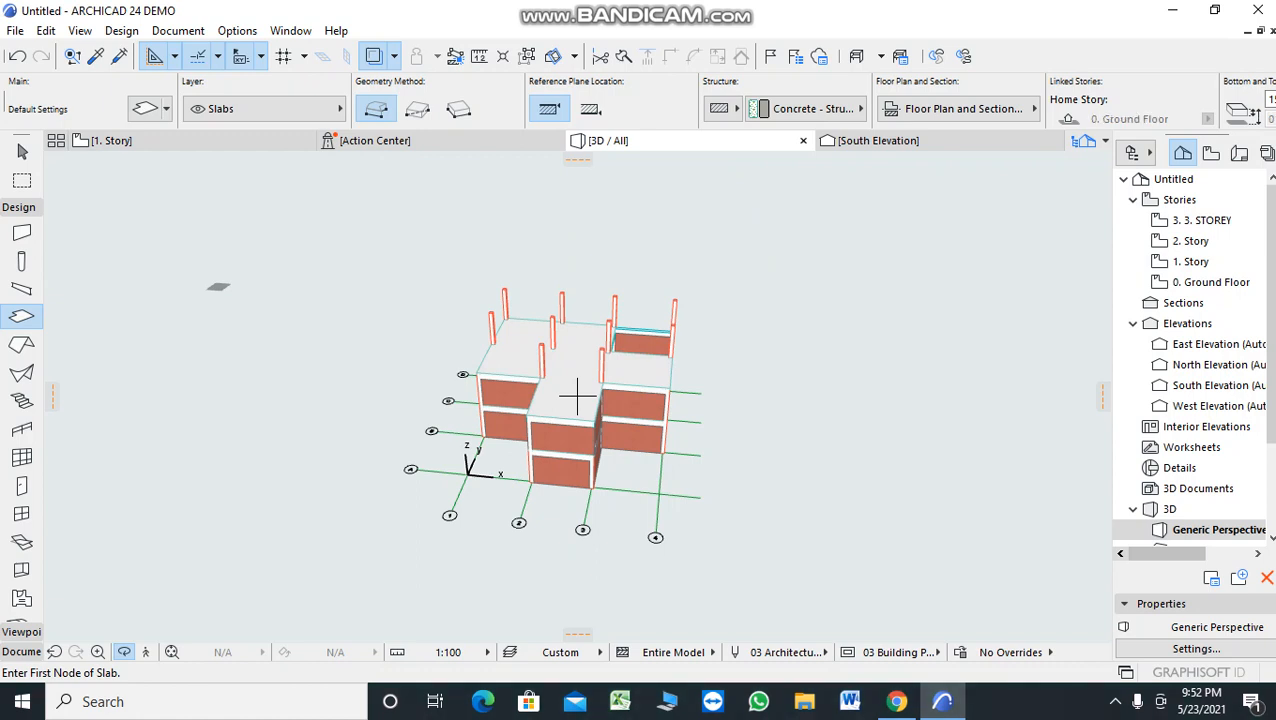
Step: Activate the Door tool, review the default settings of Door 24 and accept them
click(22, 485)
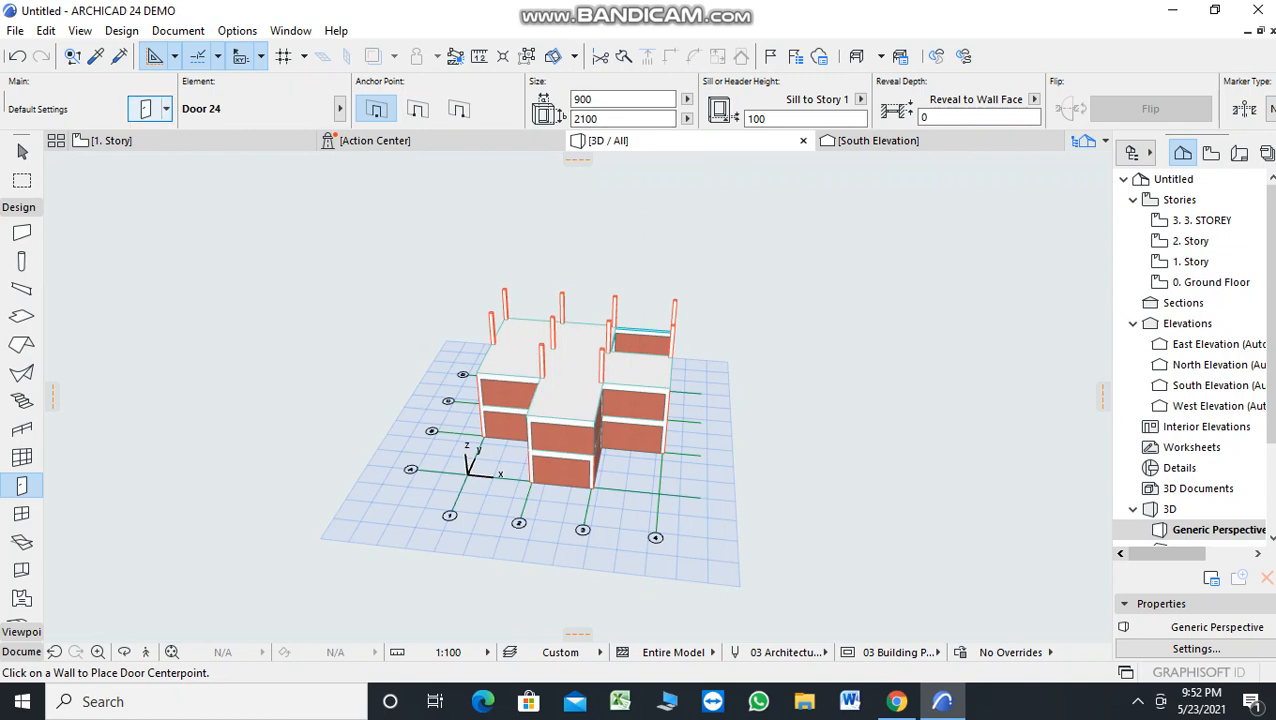
click(147, 108)
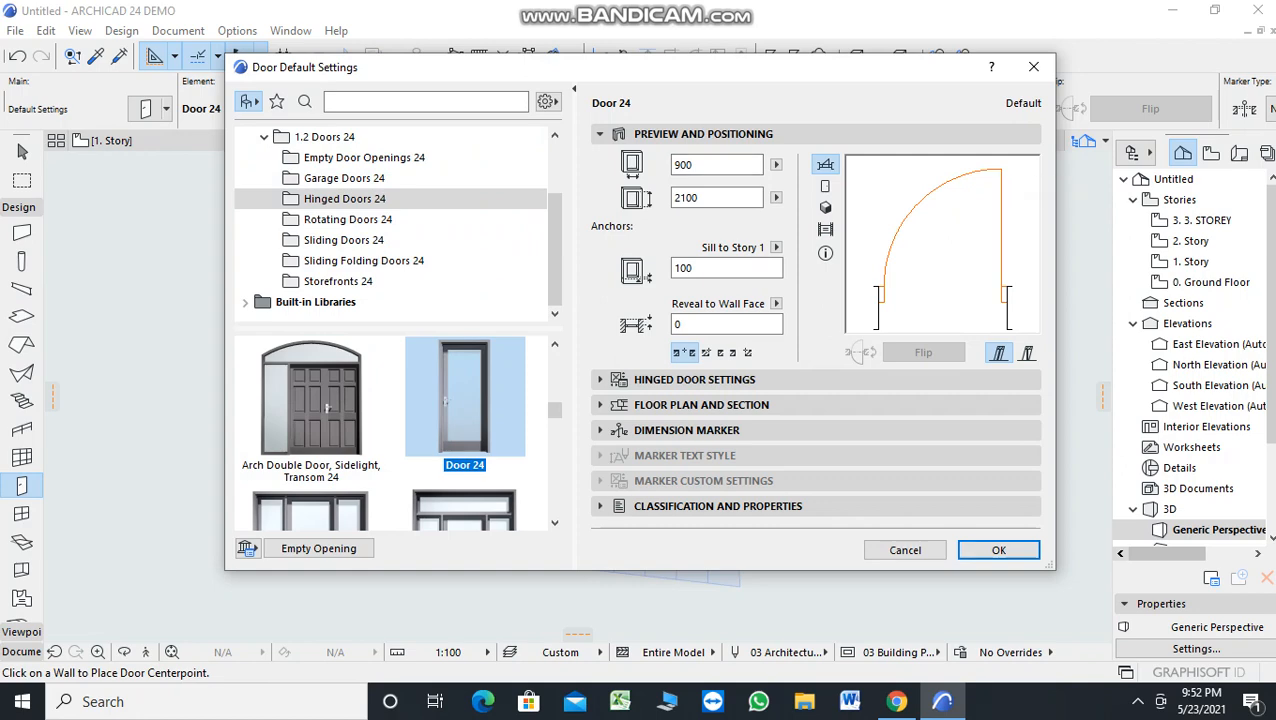
key(Return)
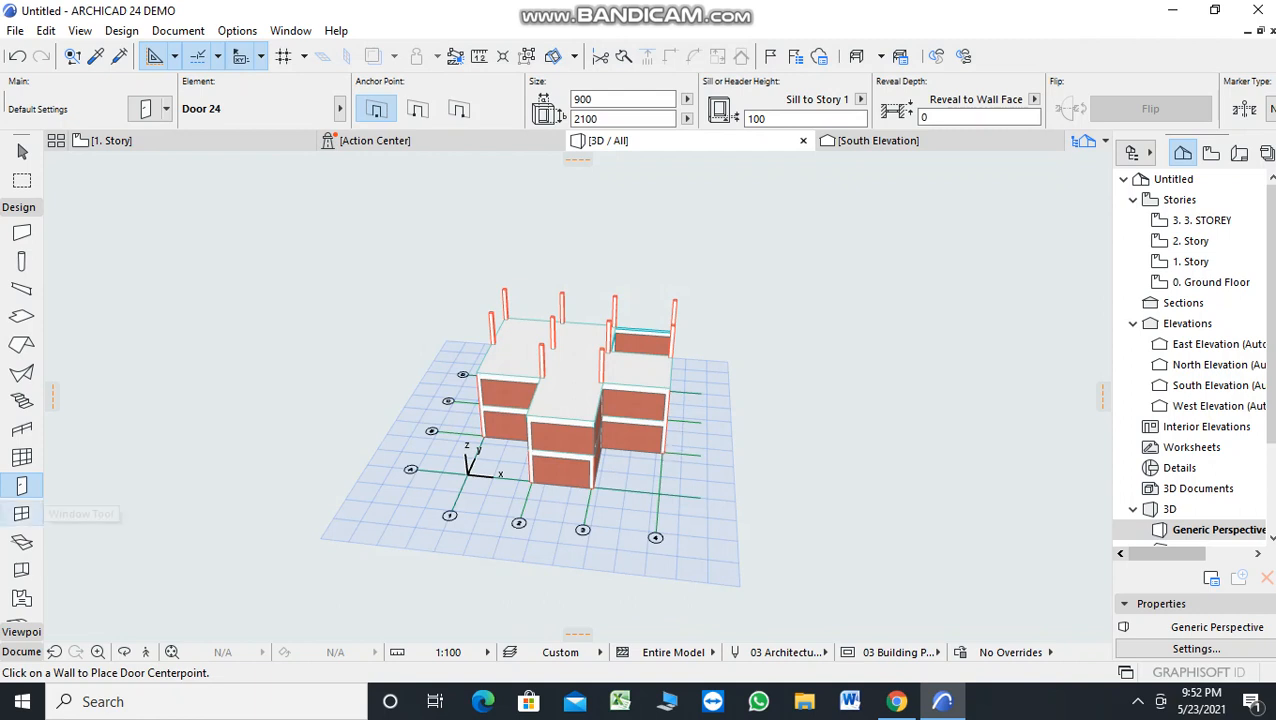
Step: Look at the Window tool's defaults, switch to the Roof tool, and check the roof default settings before closing them
click(22, 513)
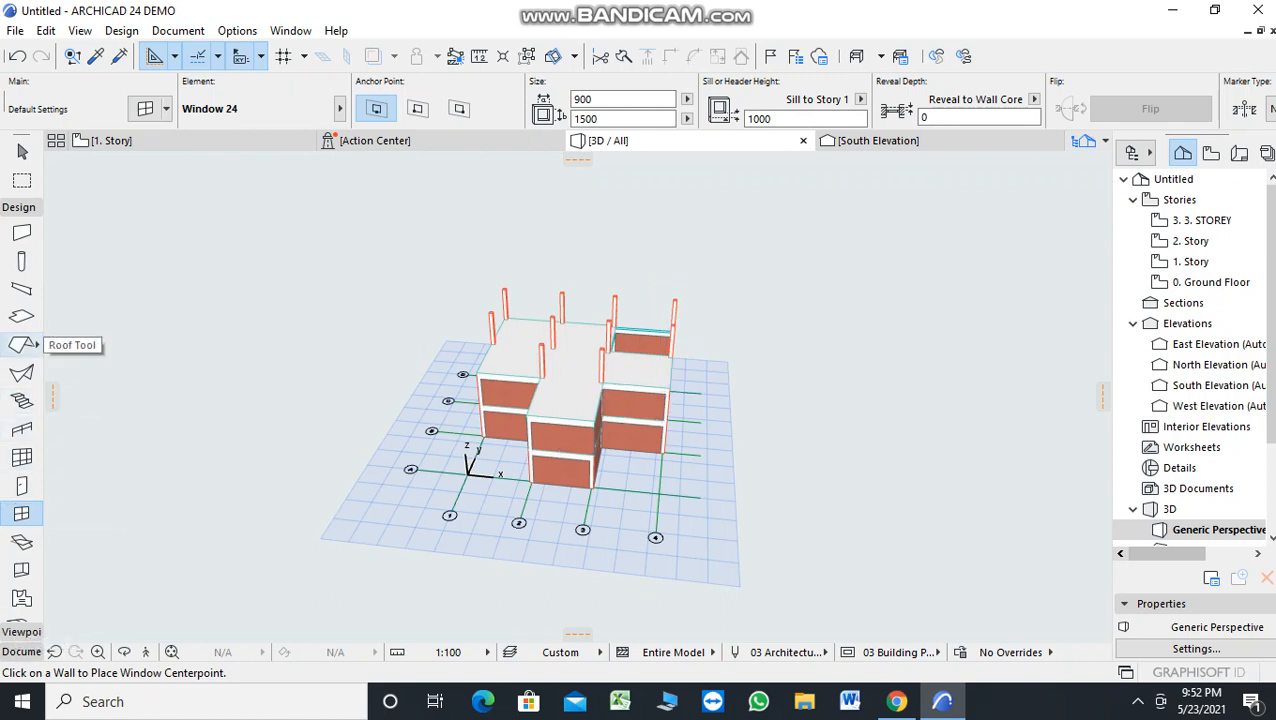
click(22, 344)
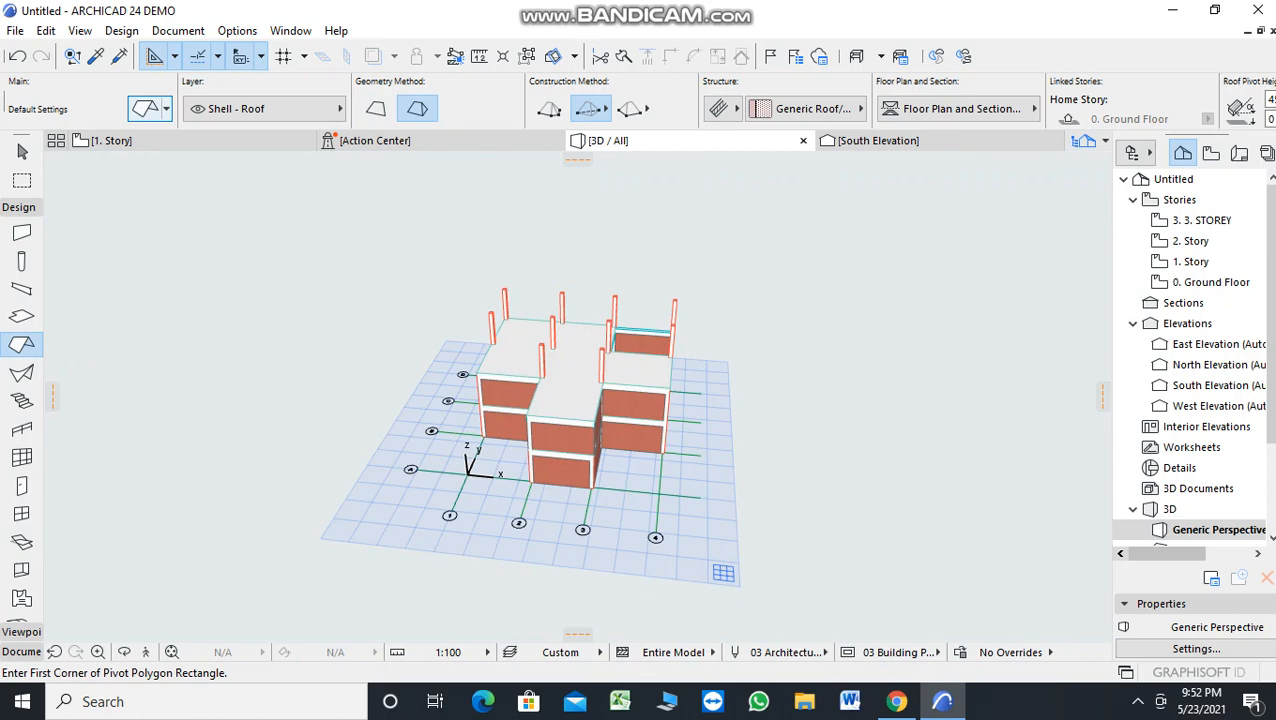
key(ctrl+t)
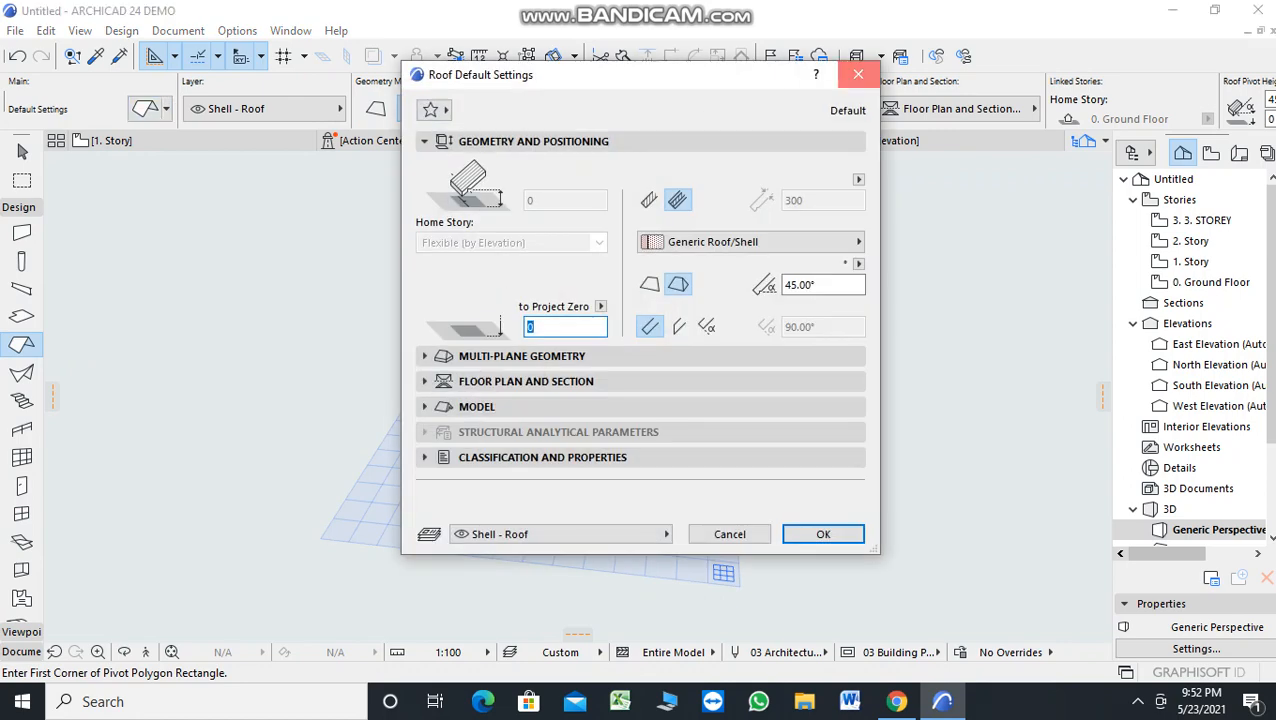
click(858, 74)
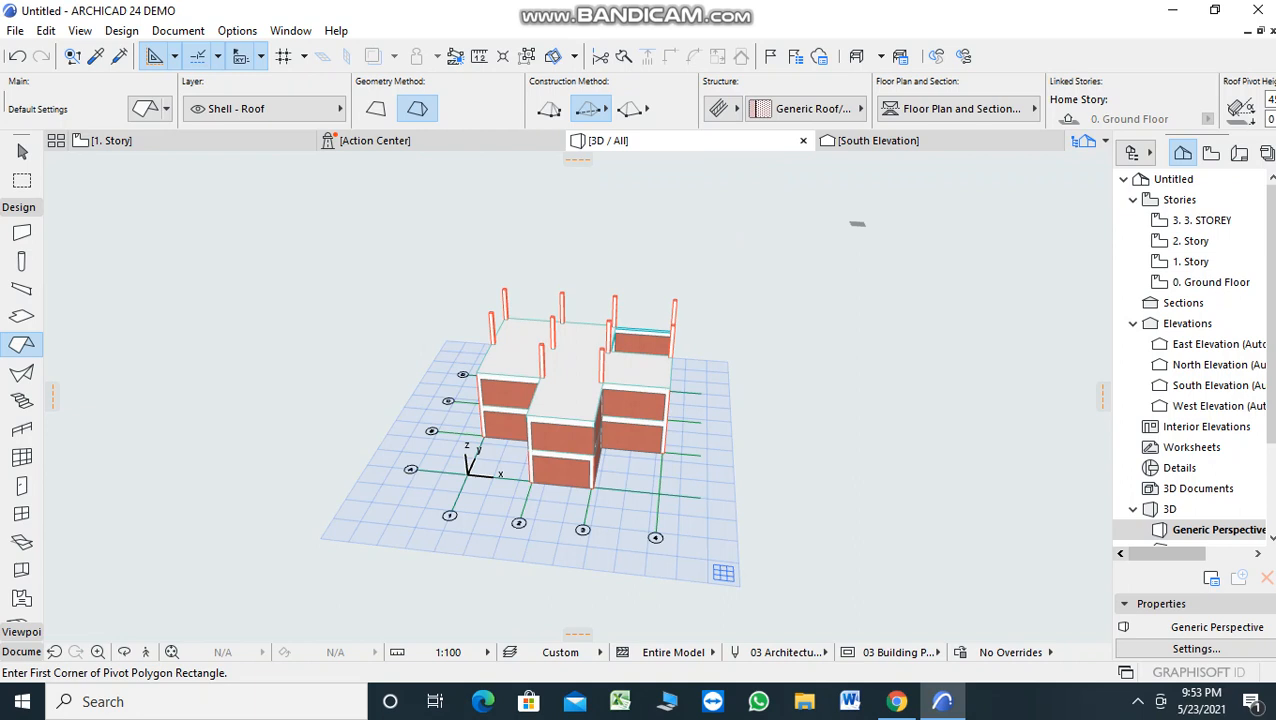
mouse_move(205, 141)
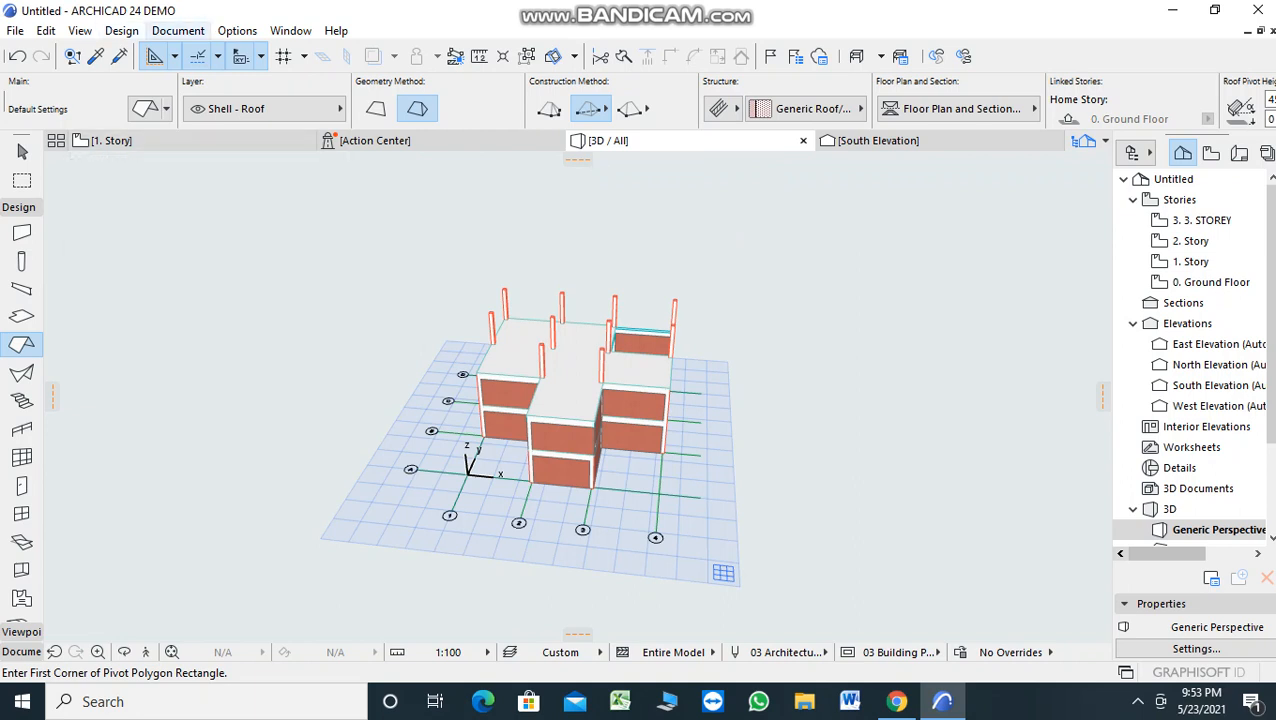
click(178, 30)
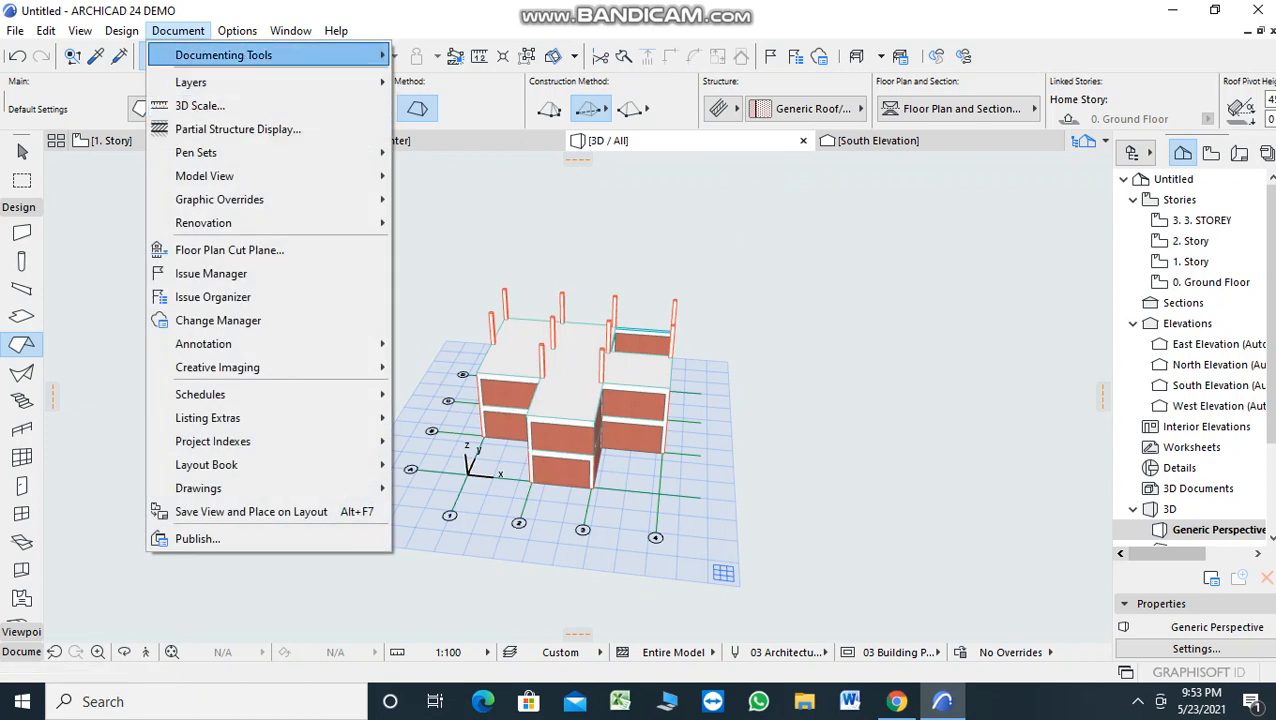
mouse_move(220, 394)
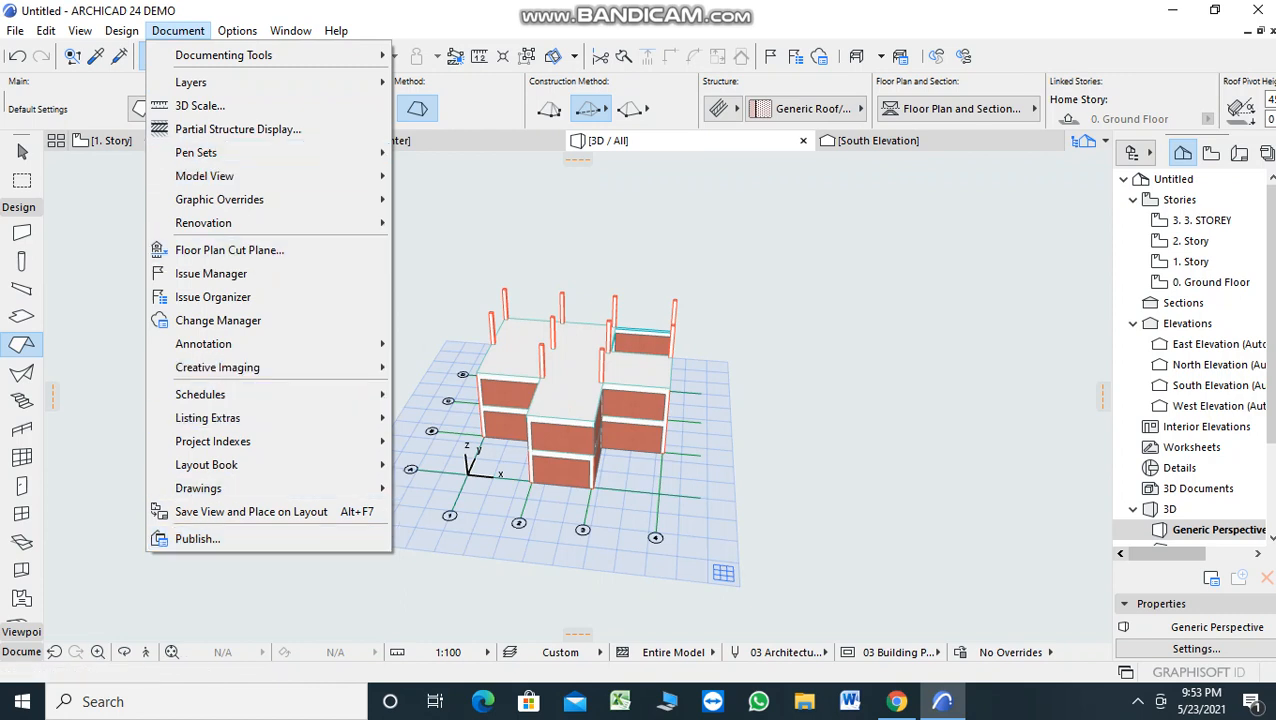
key(Escape)
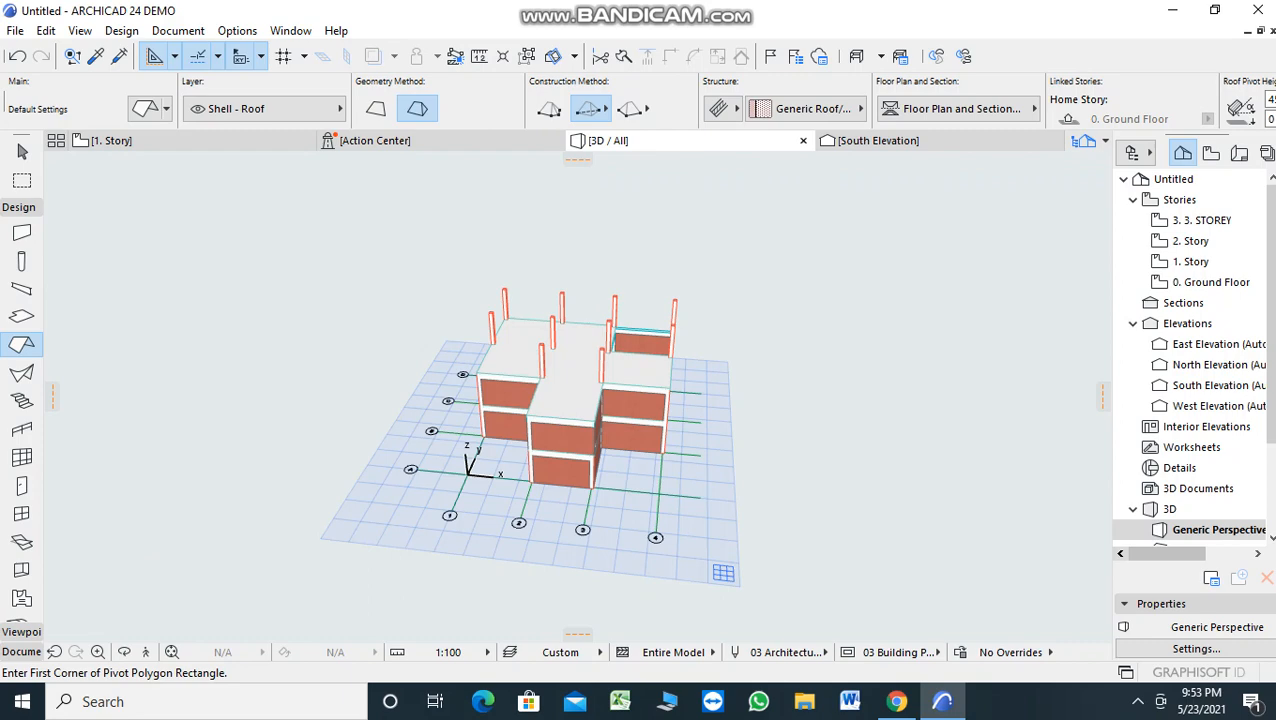
mouse_move(745, 8)
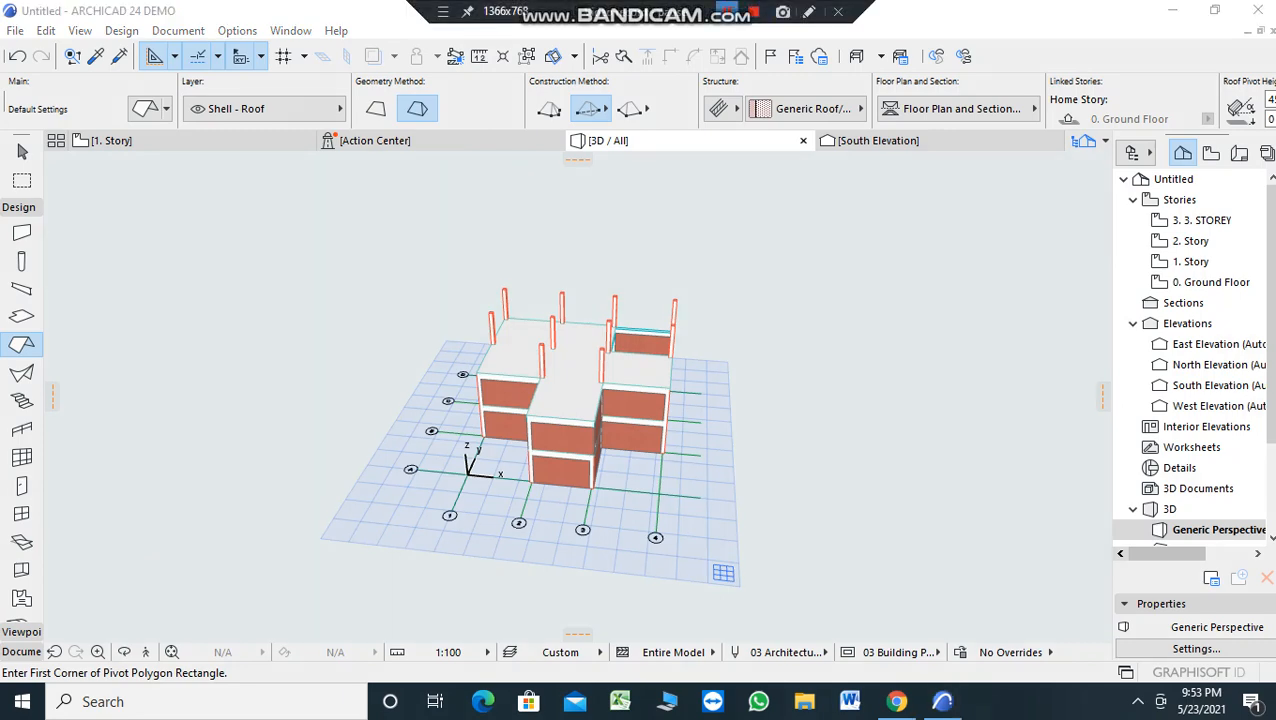